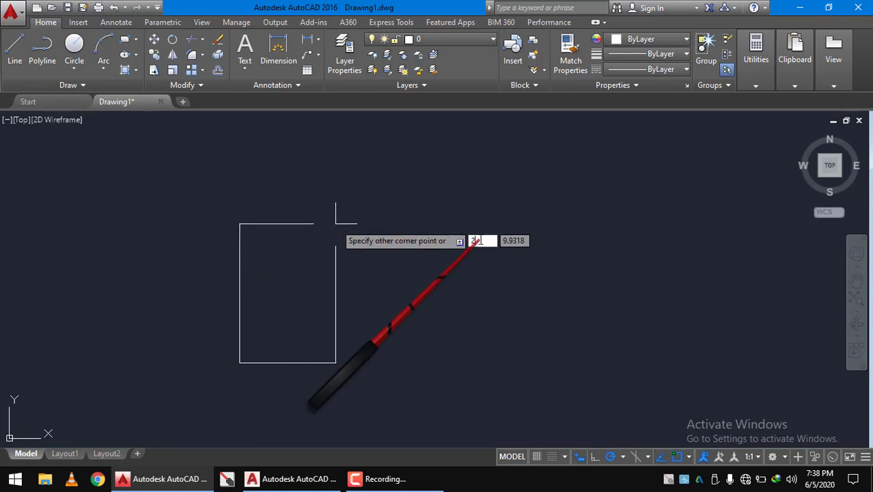
# Complete the rectangle from its first corner with a width of 2.5 and a height of 5
pyautogui.write('.5')
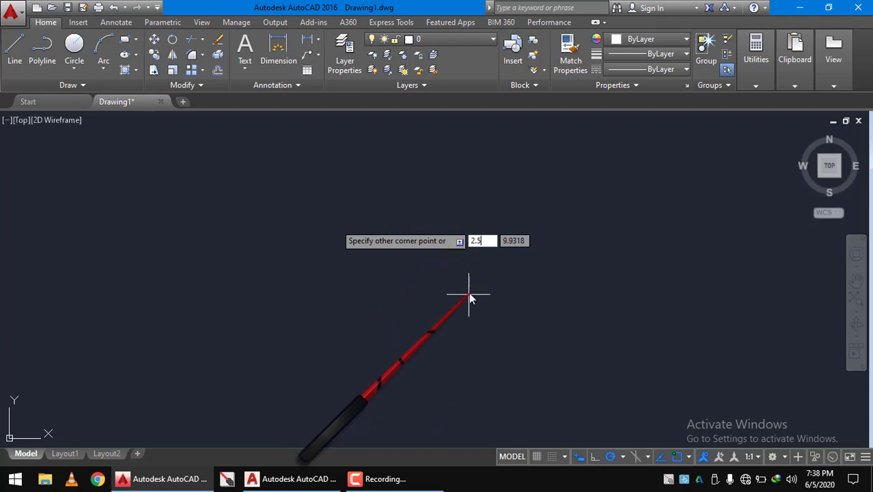
pyautogui.press('Tab')
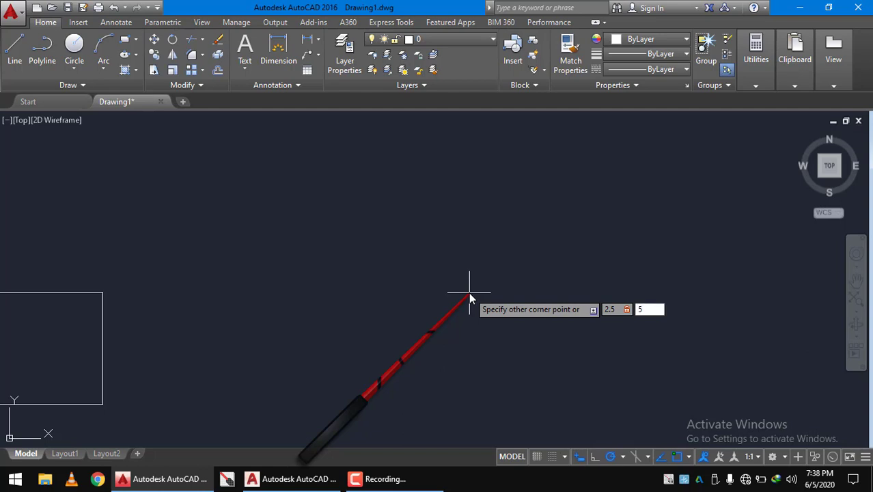
pyautogui.write('5')
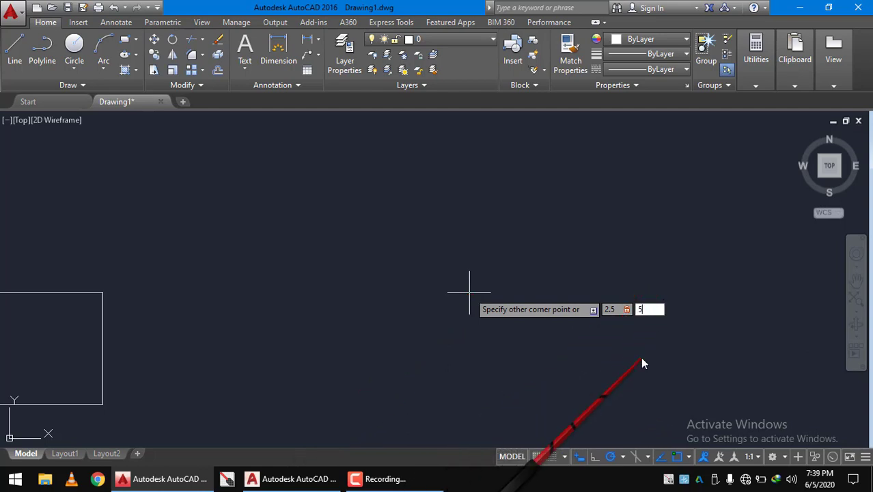
pyautogui.press('Return')
pyautogui.scroll(-2, 273, 296)
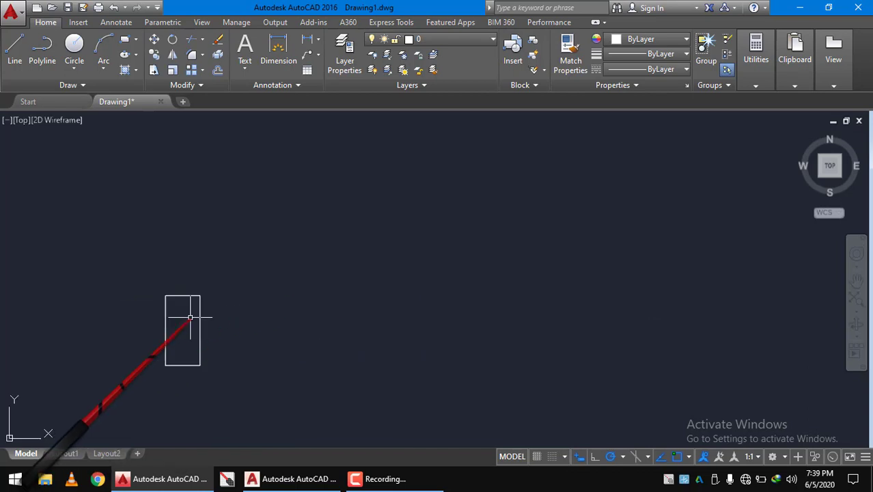
# Draw a circle of radius 0.25 tangent to the rectangle's left and upper edges with the Tan, Tan, Radius method
pyautogui.moveTo(191, 315); pyautogui.dragTo(302, 292, button='middle')
pyautogui.scroll(4, 257, 317)
pyautogui.moveTo(319, 323); pyautogui.dragTo(333, 362, button='middle')
pyautogui.scroll(2, 422, 340)
pyautogui.scroll(-2, 311, 288)
pyautogui.moveTo(311, 288); pyautogui.dragTo(240, 280, button='middle')
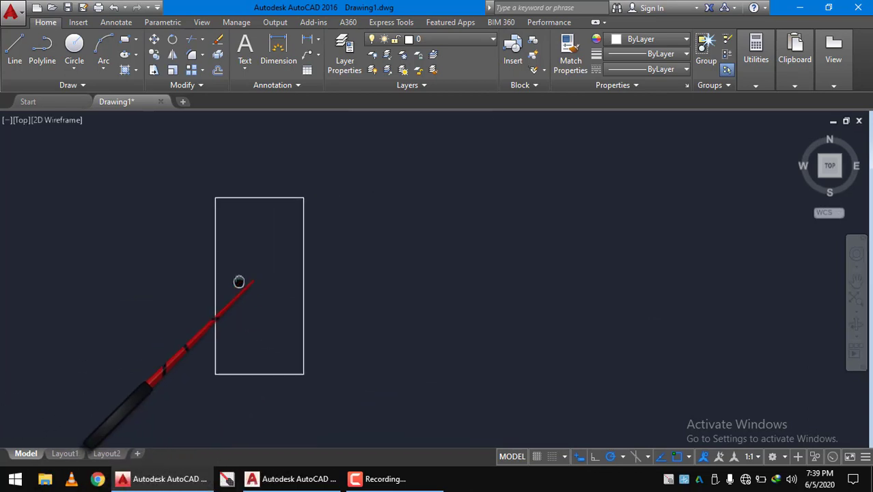
pyautogui.scroll(2, 224, 253)
pyautogui.scroll(-2, 225, 250)
pyautogui.moveTo(236, 224); pyautogui.dragTo(297, 179, button='middle')
pyautogui.scroll(2, 273, 194)
pyautogui.click(312, 190)
pyautogui.click(290, 213)
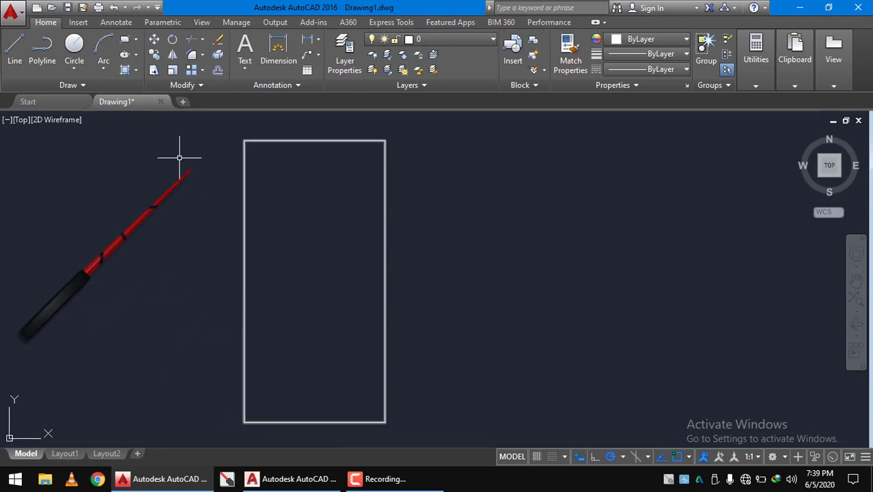
pyautogui.click(75, 70)
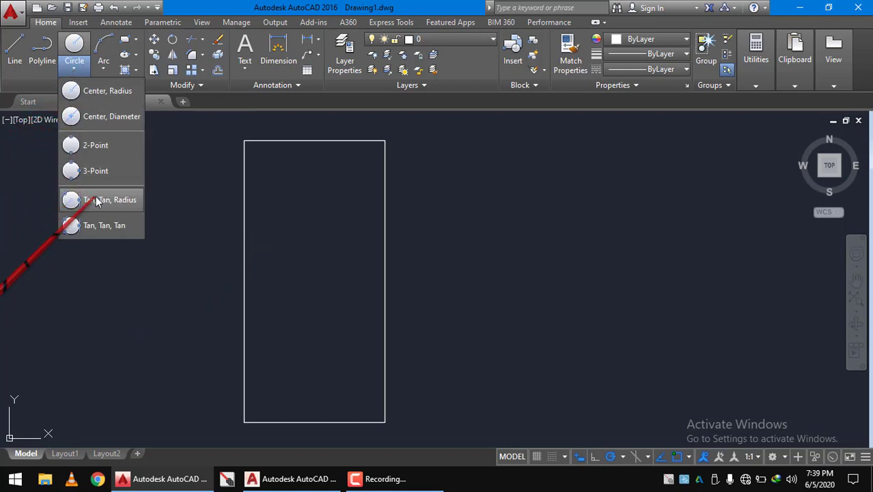
pyautogui.click(68, 199)
pyautogui.click(244, 179)
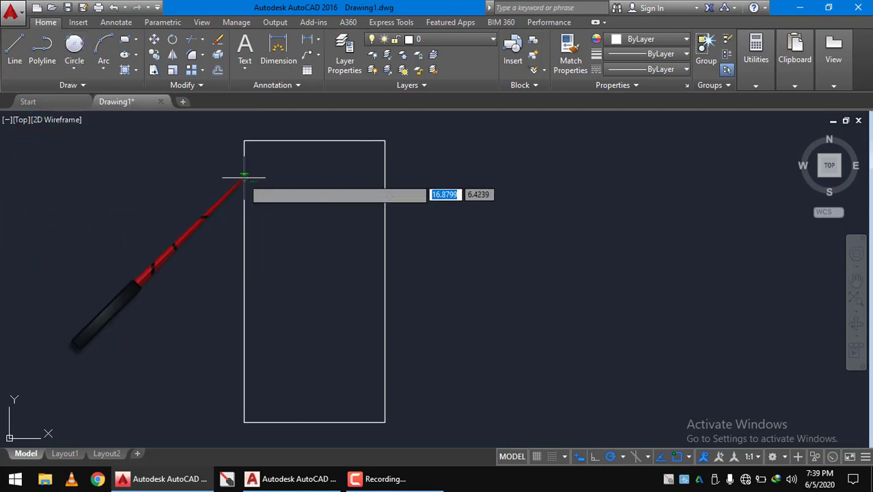
pyautogui.click(270, 140)
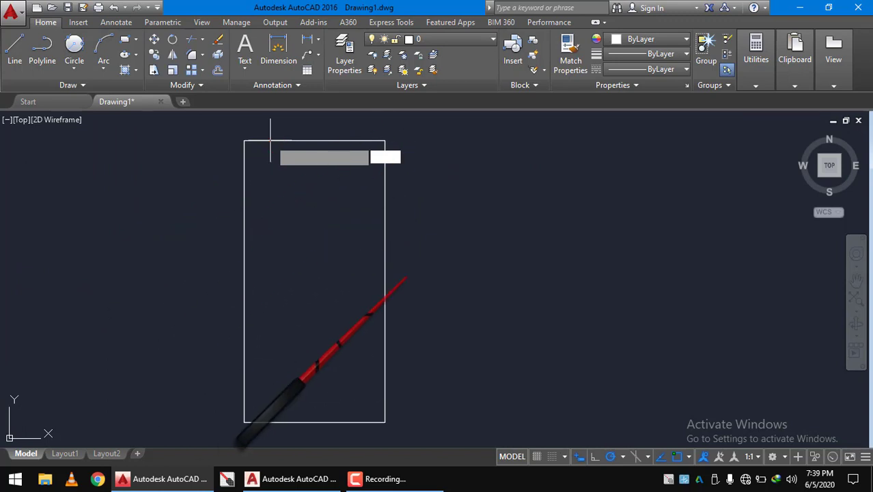
pyautogui.scroll(-4, 379, 276)
pyautogui.scroll(4, 372, 239)
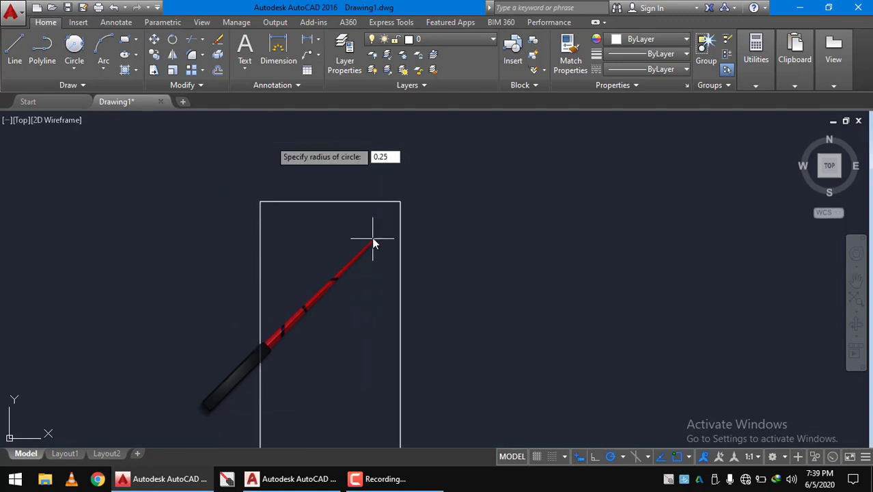
pyautogui.press('Return')
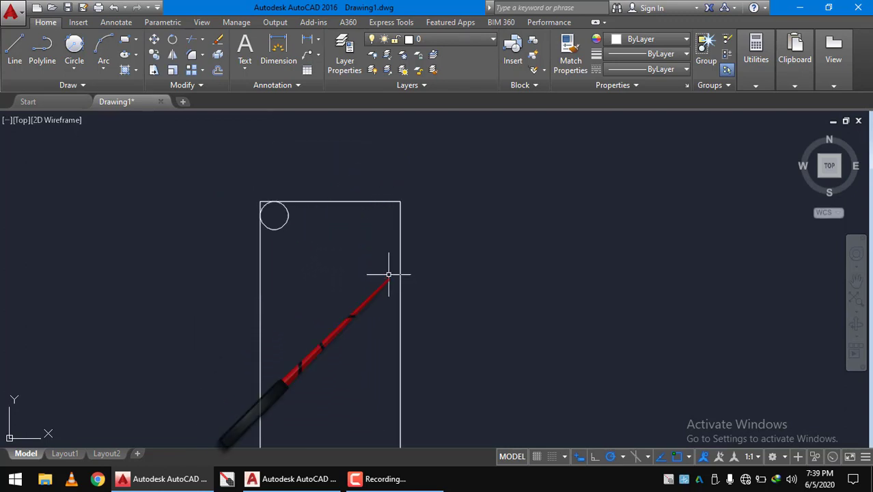
# Move the circle inward, from the rectangle's upper-left corner as base point to the circle's original centre
pyautogui.scroll(-2, 301, 224)
pyautogui.moveTo(305, 218); pyautogui.dragTo(323, 187, button='middle')
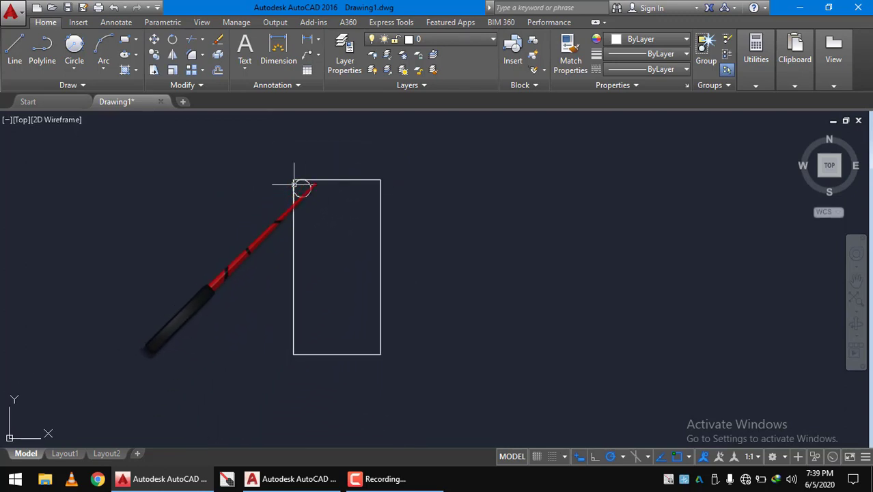
pyautogui.scroll(5, 301, 185)
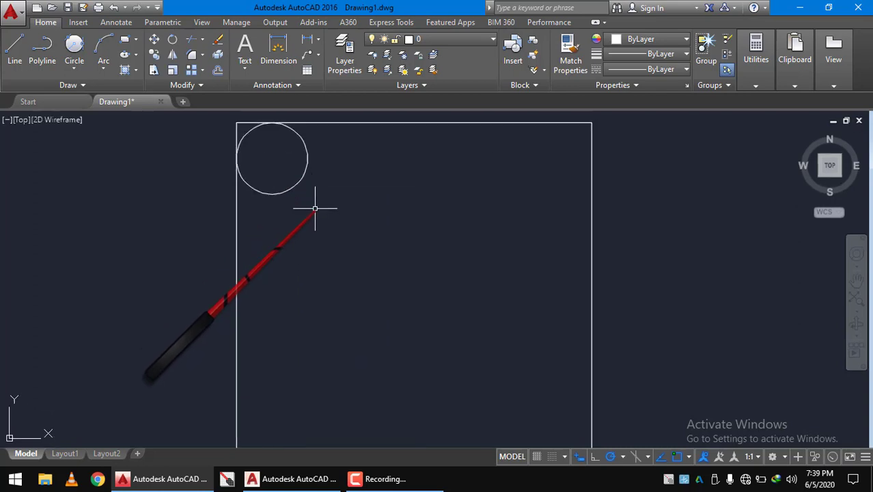
pyautogui.click(312, 203)
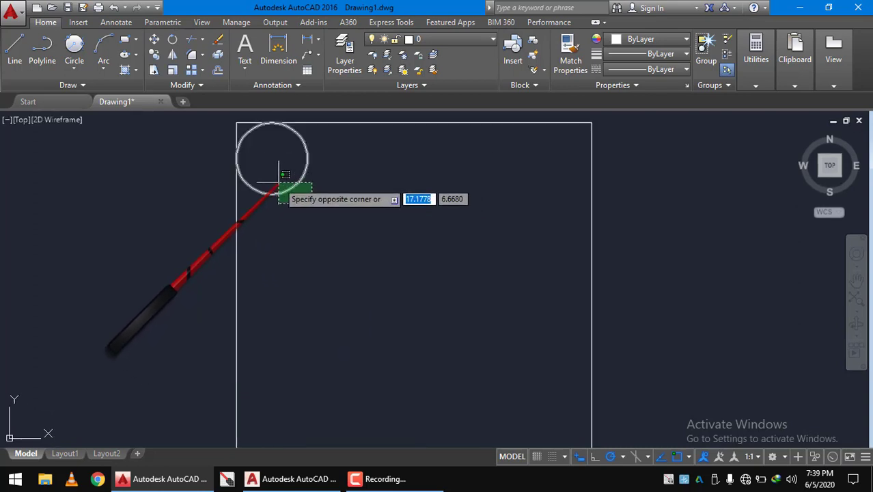
pyautogui.click(279, 183)
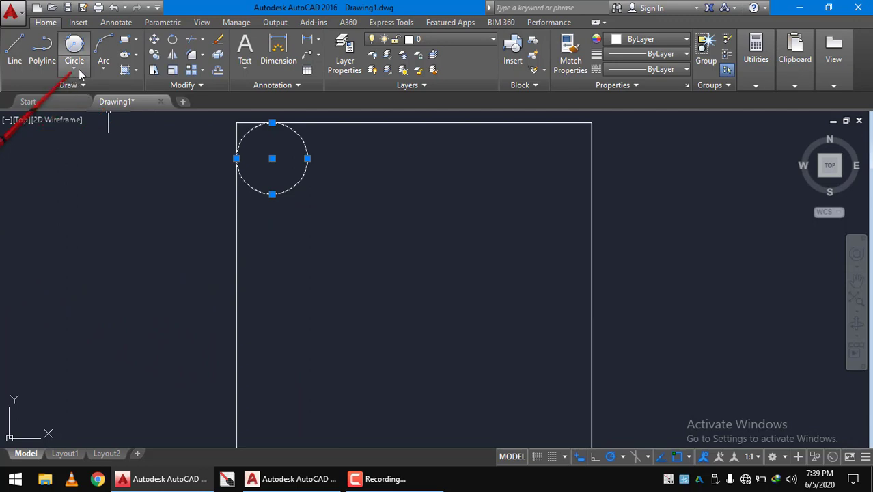
pyautogui.click(153, 40)
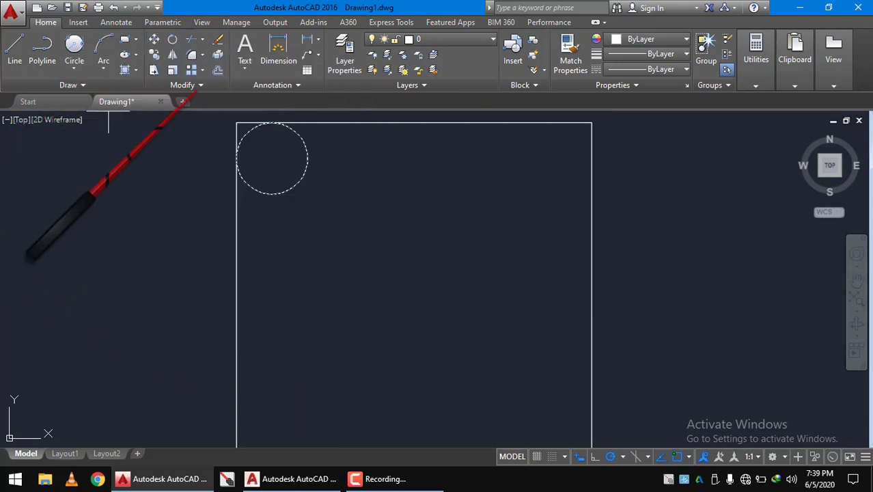
pyautogui.click(237, 123)
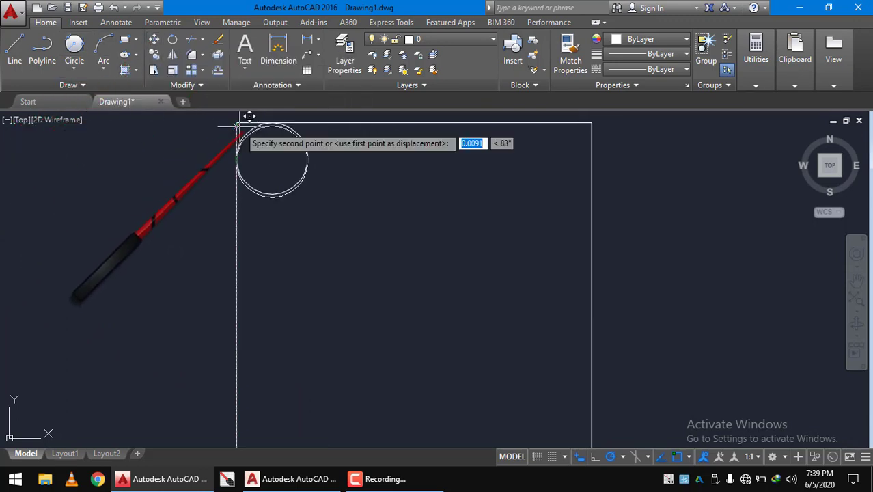
pyautogui.click(272, 146)
# Copy the circle from its centre straight down to the mid-height of the rectangle and finish the copy
pyautogui.scroll(-6, 309, 190)
pyautogui.scroll(3, 367, 213)
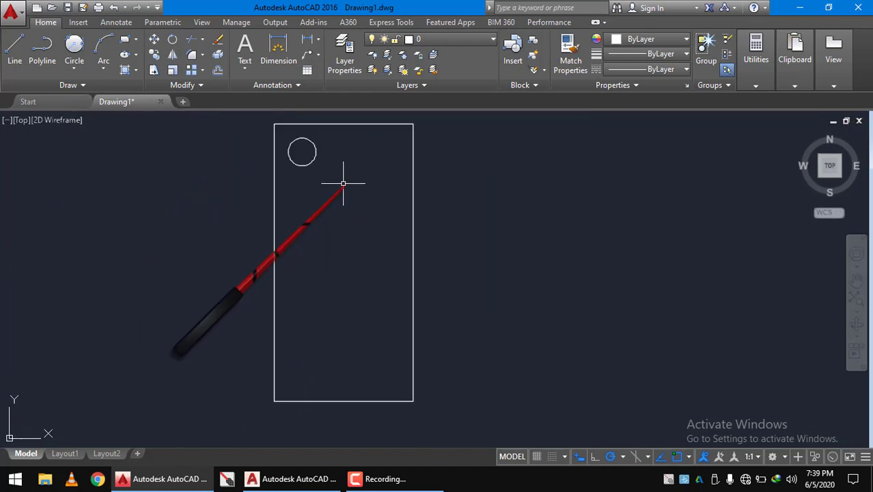
pyautogui.click(341, 179)
pyautogui.click(280, 163)
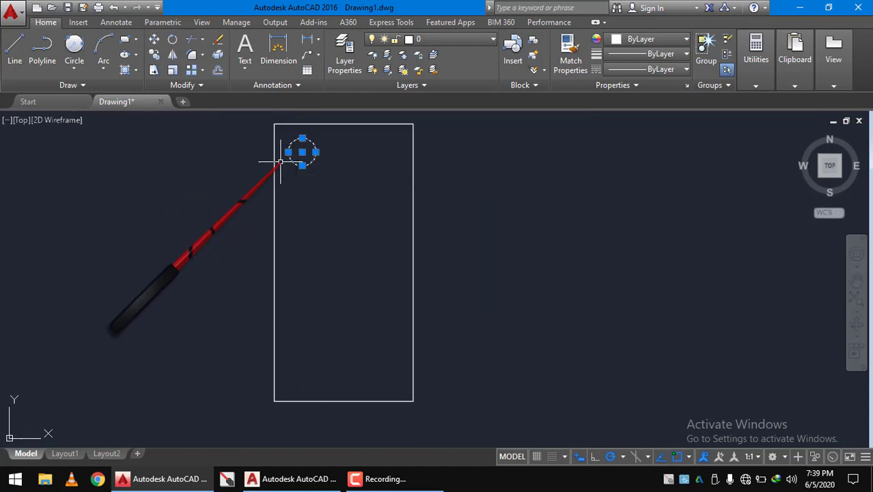
pyautogui.click(154, 54)
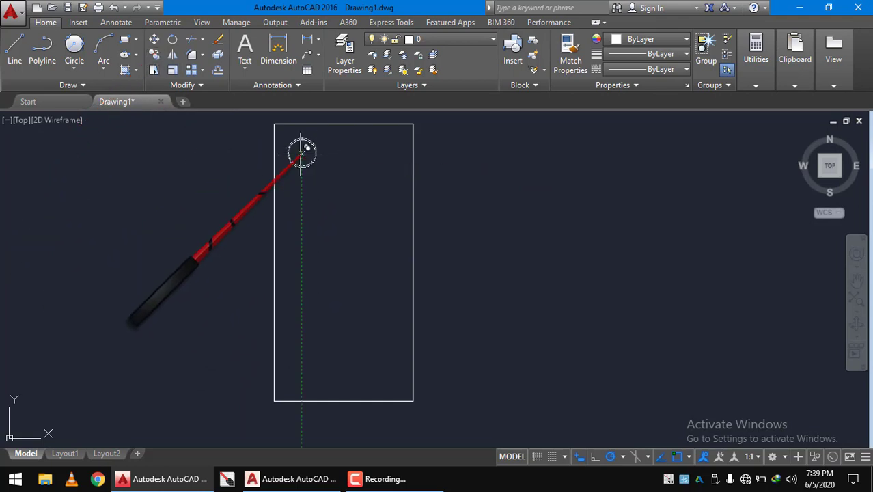
pyautogui.click(302, 151)
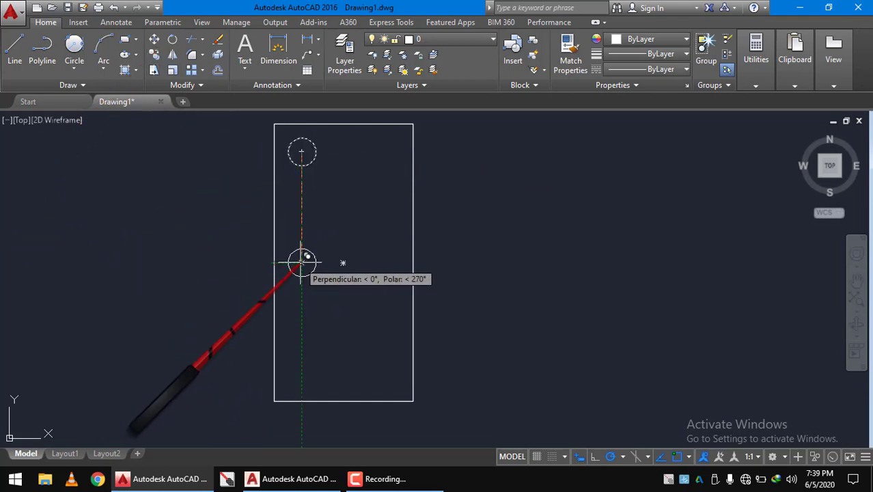
pyautogui.click(301, 260)
pyautogui.rightClick(594, 231)
pyautogui.click(629, 244)
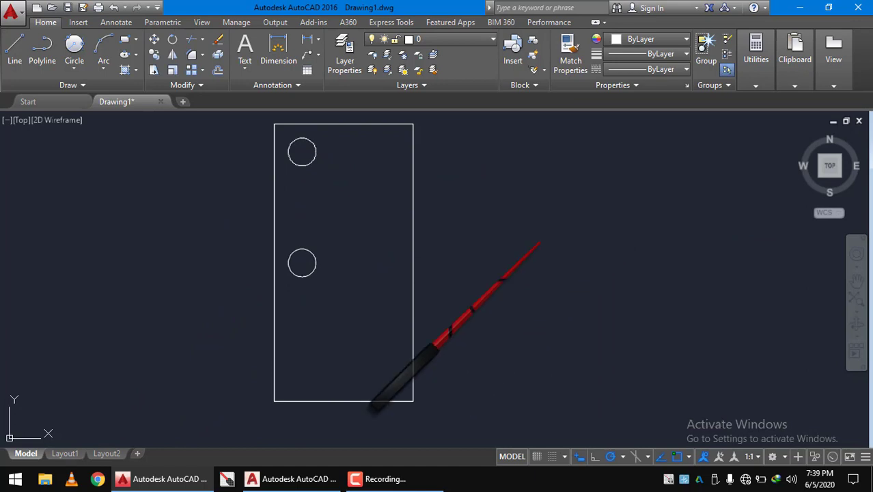
# Mirror the upper circle about the rectangle's horizontal midline, keeping the source circle
pyautogui.click(315, 205)
pyautogui.click(290, 127)
pyautogui.click(175, 56)
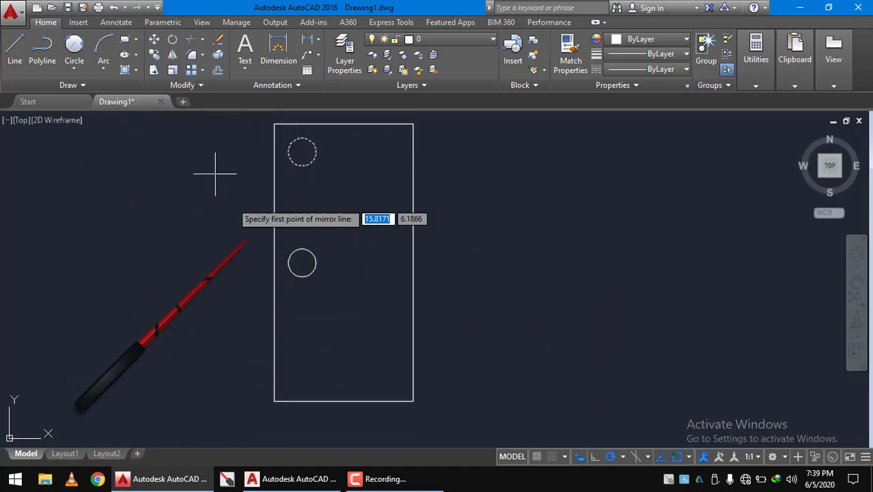
pyautogui.click(274, 263)
pyautogui.click(454, 263)
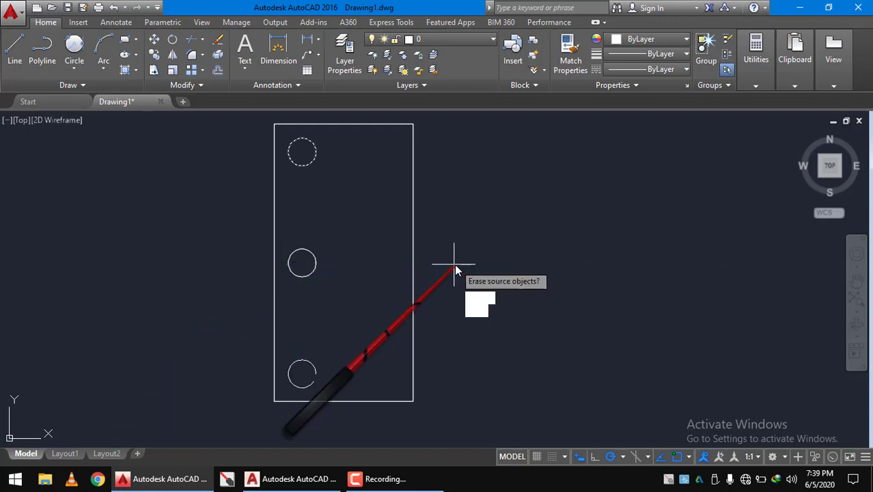
pyautogui.click(485, 311)
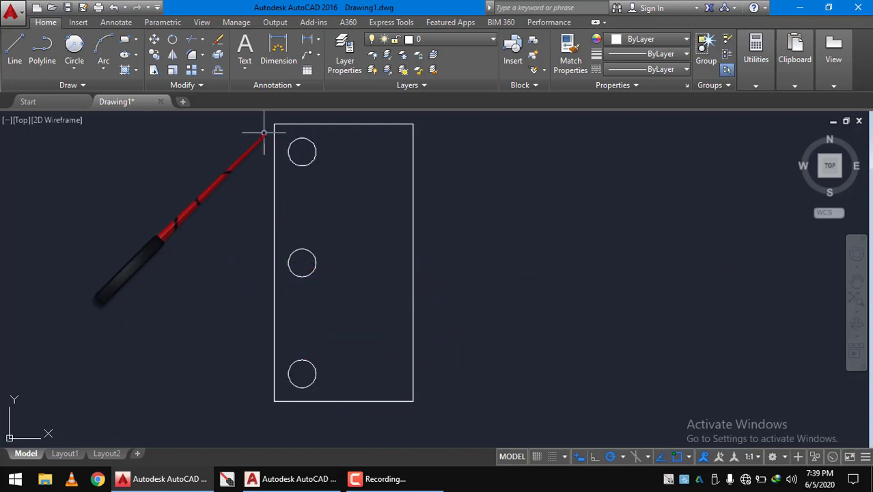
# Mirror the three left circles about the rectangle's vertical centreline, keeping the source circles
pyautogui.click(244, 125)
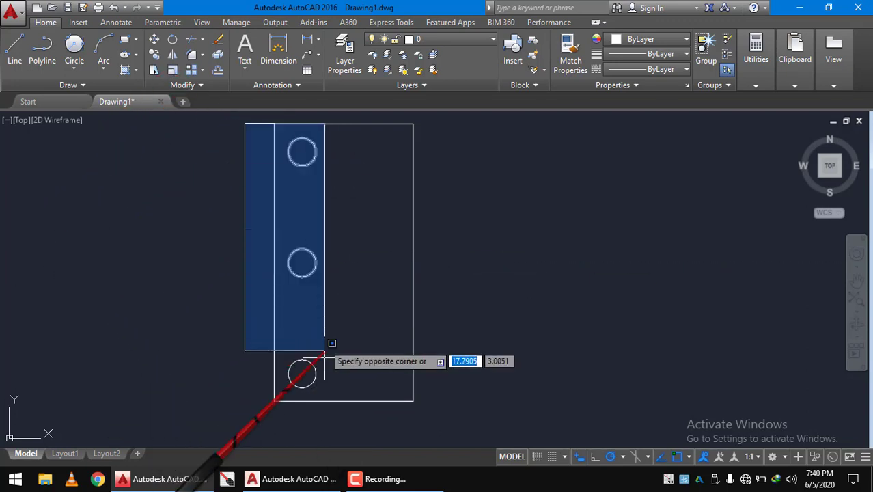
pyautogui.click(334, 396)
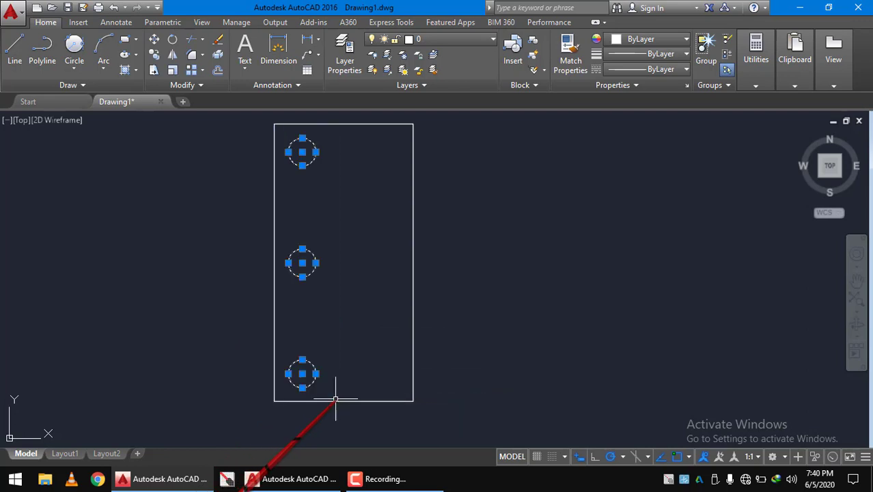
pyautogui.click(171, 57)
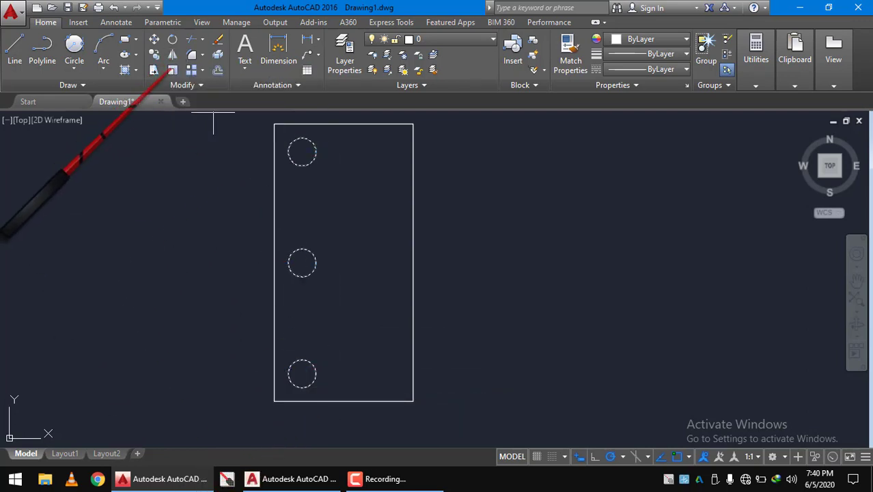
pyautogui.click(342, 402)
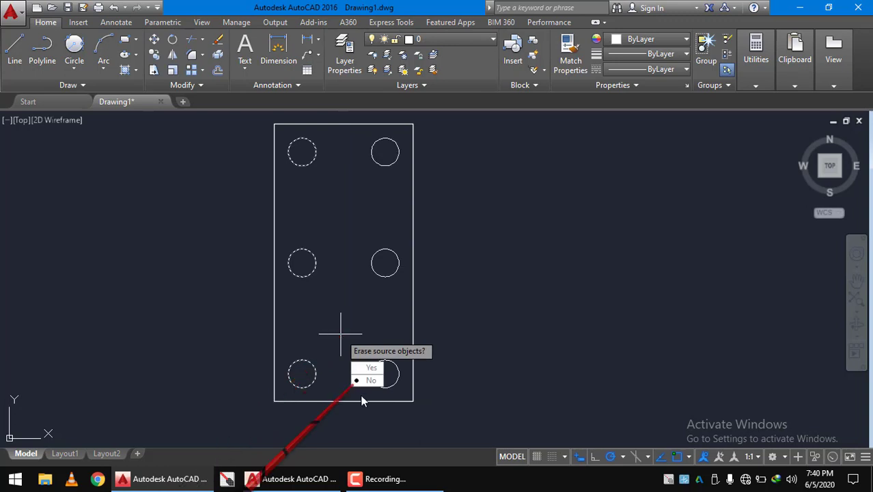
pyautogui.click(368, 384)
# Switch the workspace from Drafting & Annotation to 3D Modeling
pyautogui.scroll(-3, 464, 283)
pyautogui.scroll(2, 468, 285)
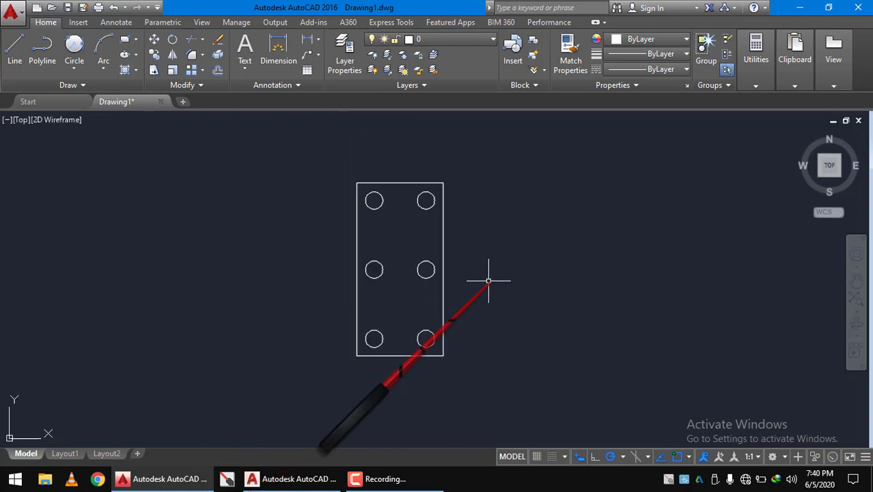
pyautogui.moveTo(495, 286)
pyautogui.mouseDown(button='middle')
pyautogui.moveTo(449, 282)
pyautogui.moveTo(389, 257)
pyautogui.moveTo(394, 283)
pyautogui.mouseUp(button='middle')
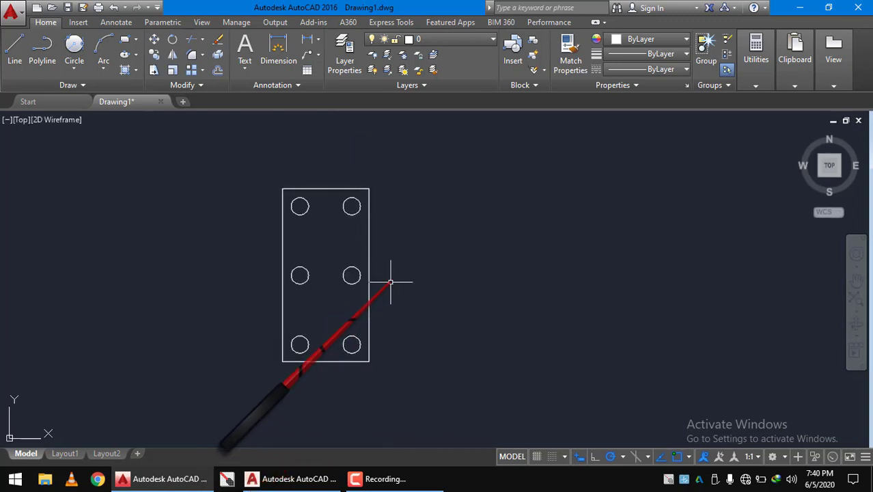
pyautogui.scroll(2, 390, 290)
pyautogui.scroll(-2, 403, 286)
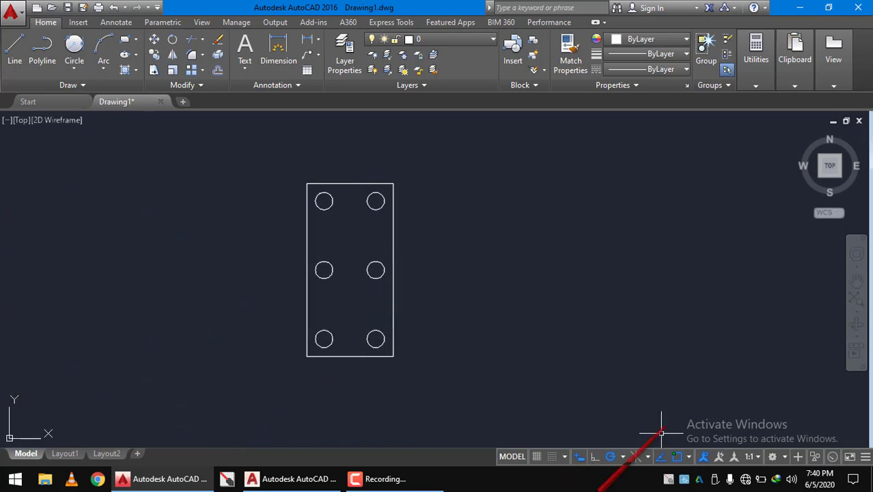
pyautogui.click(784, 457)
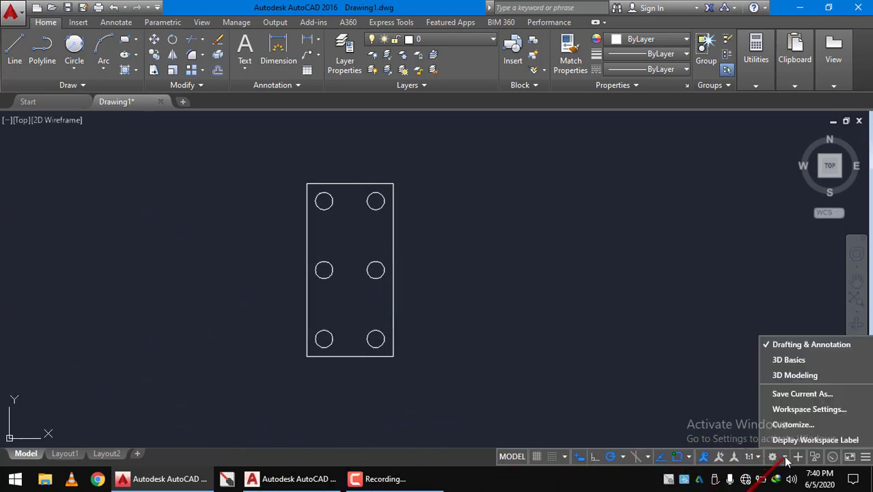
pyautogui.click(792, 376)
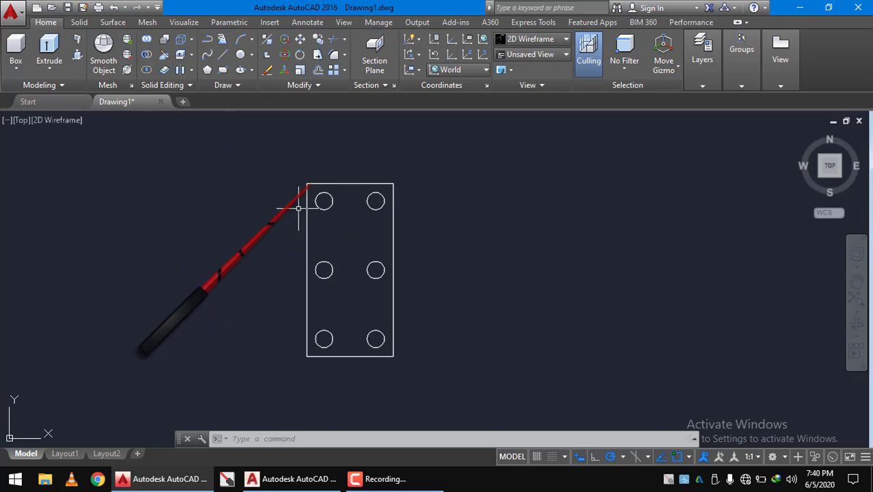
pyautogui.scroll(2, 298, 208)
pyautogui.scroll(-2, 267, 189)
pyautogui.click(272, 181)
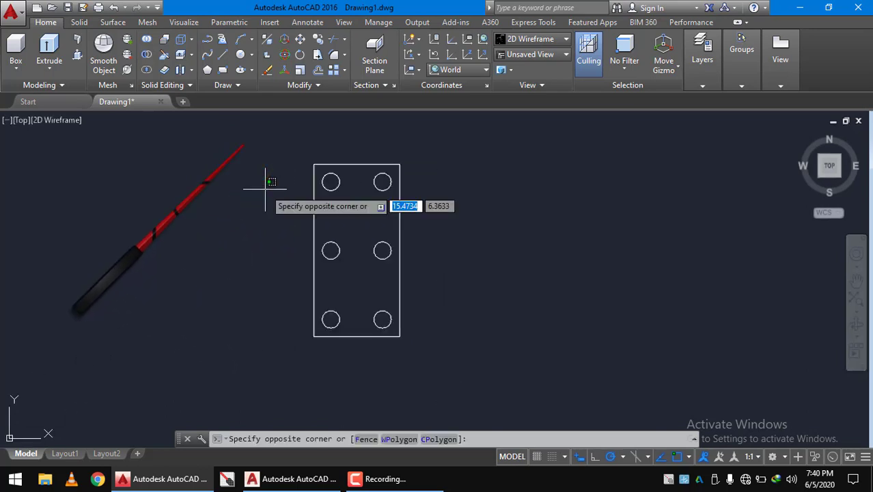
pyautogui.click(295, 180)
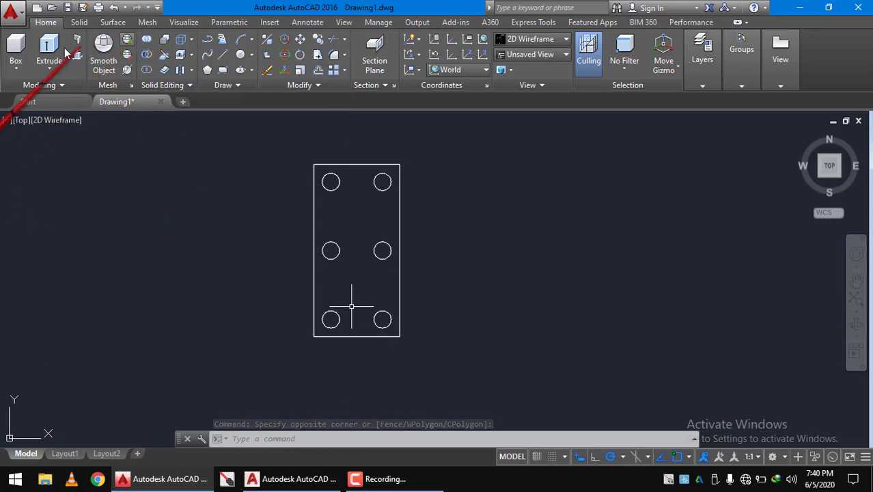
pyautogui.moveTo(249, 176)
pyautogui.mouseDown(button='middle')
pyautogui.moveTo(298, 206)
pyautogui.moveTo(258, 209)
pyautogui.mouseUp(button='middle')
pyautogui.scroll(4, 259, 208)
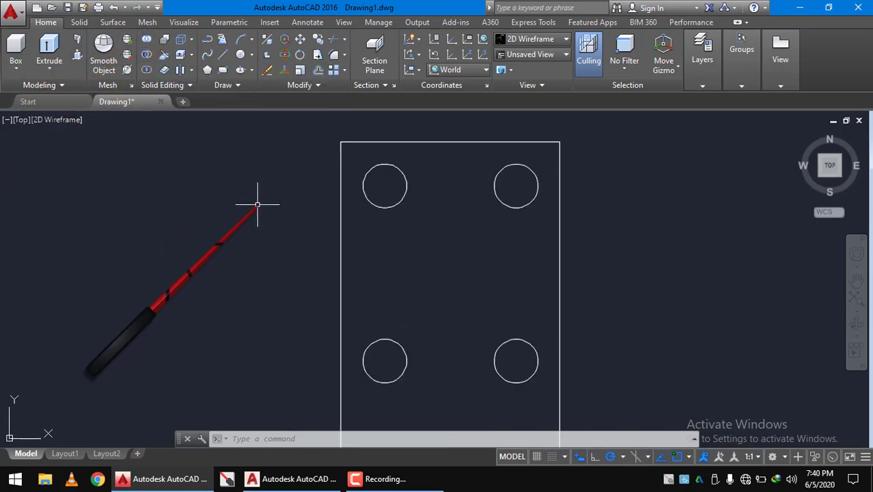
pyautogui.scroll(-4, 254, 199)
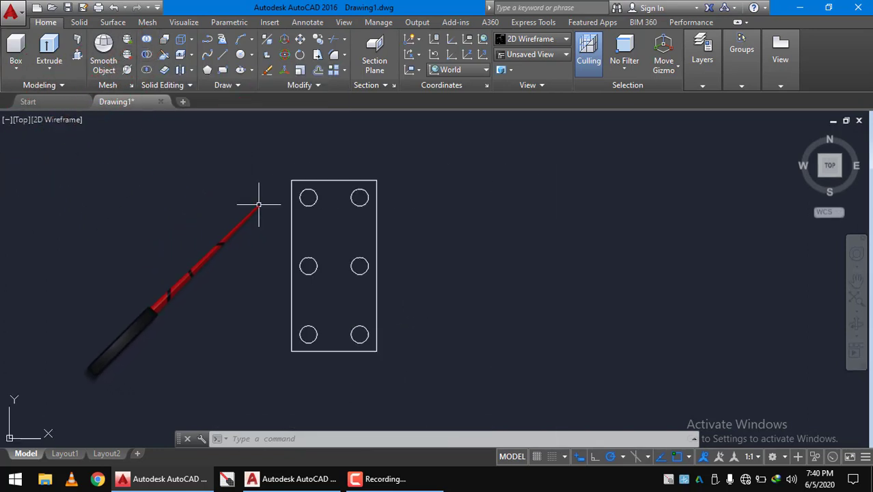
# Switch the viewport from the Top view to SW Isometric and fit the whole plate outline in view
pyautogui.click(21, 120)
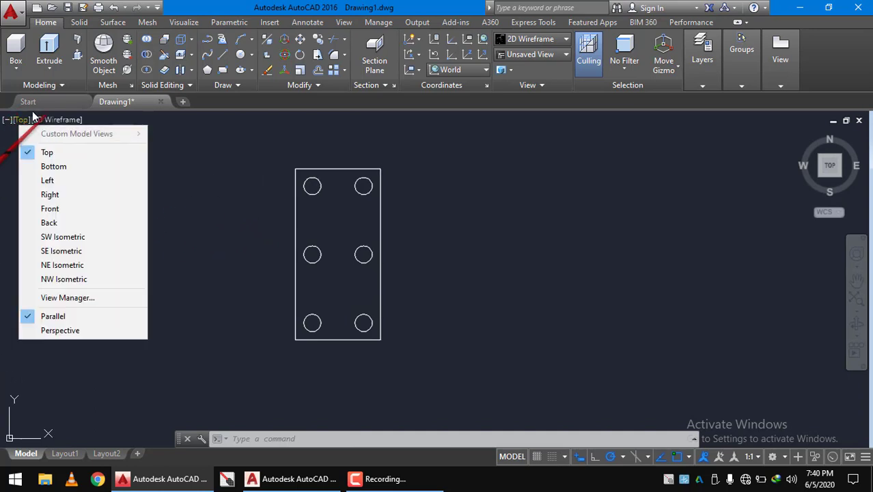
pyautogui.click(62, 237)
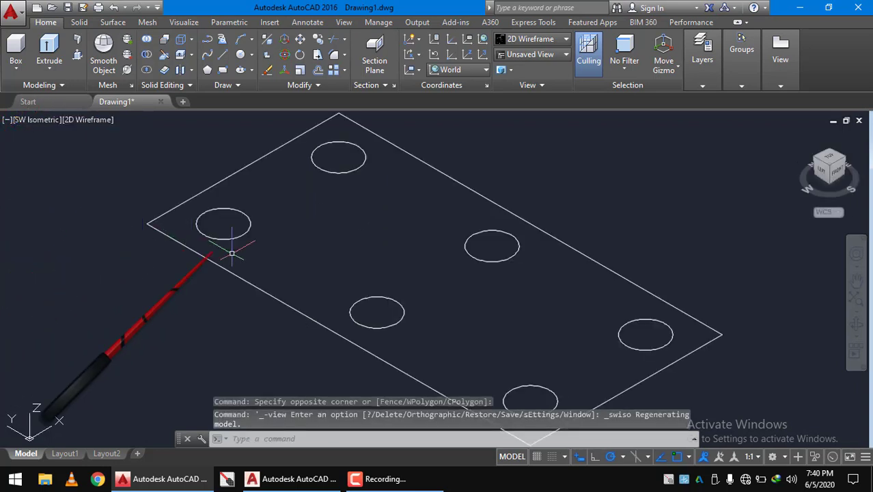
pyautogui.scroll(-4, 452, 189)
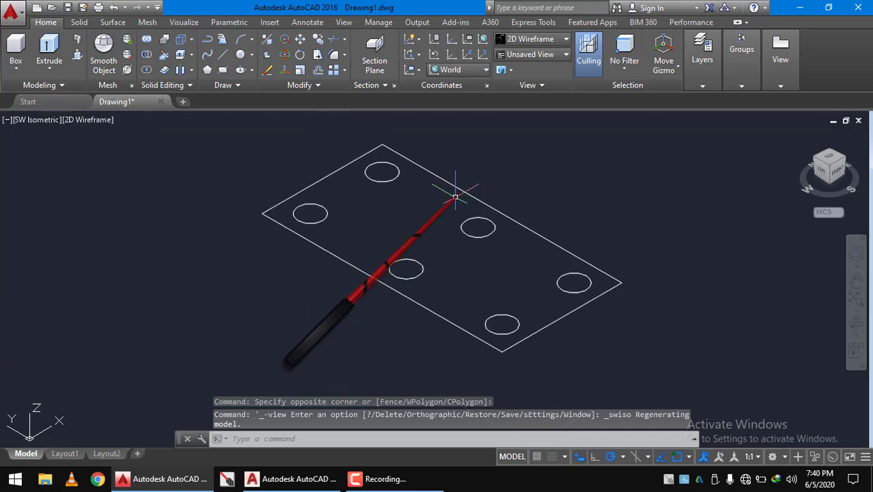
# Extrude the rectangle into a solid plate 0.5 high
pyautogui.click(527, 314)
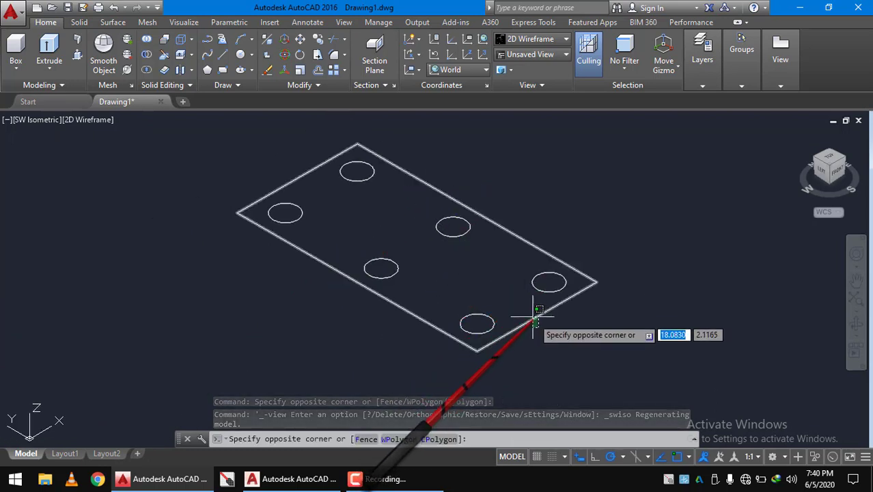
pyautogui.click(530, 313)
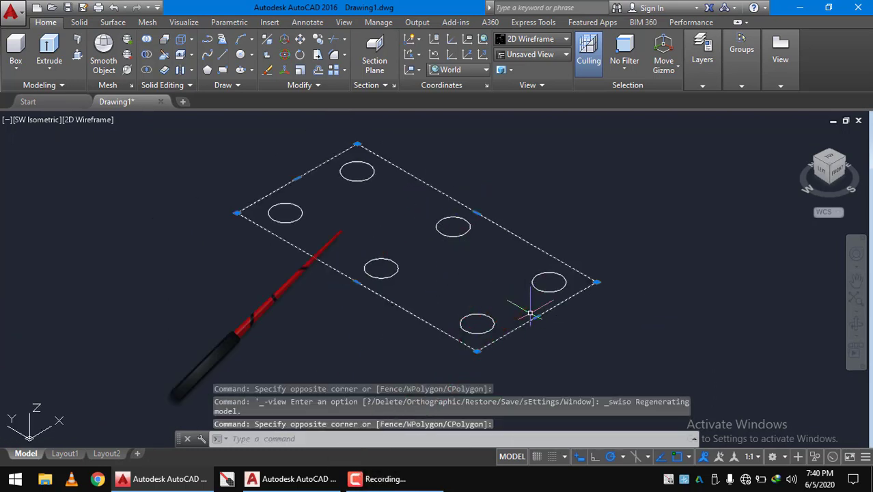
pyautogui.click(50, 75)
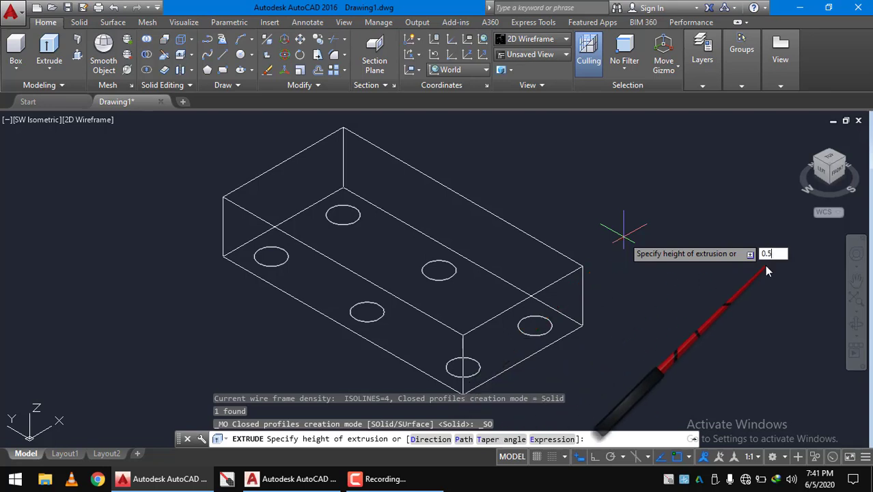
pyautogui.press('Return')
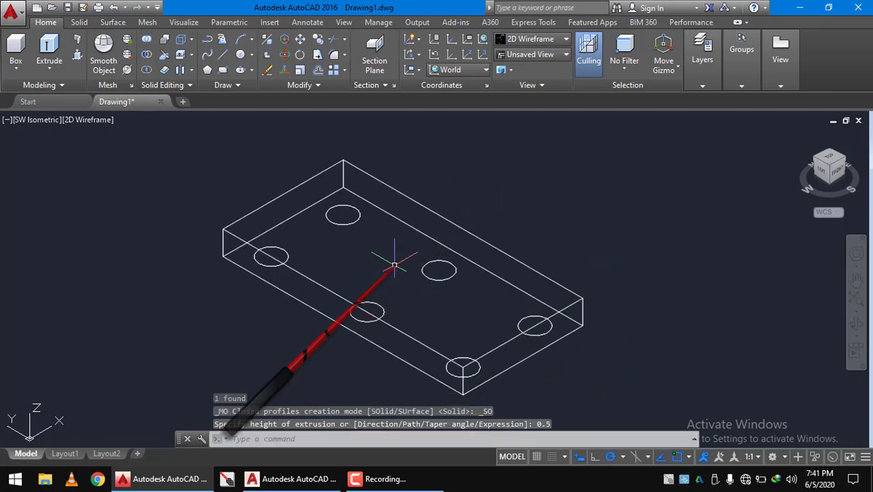
# Check the extruded plate in the Conceptual visual style and return to 2D Wireframe
pyautogui.click(96, 121)
pyautogui.click(127, 169)
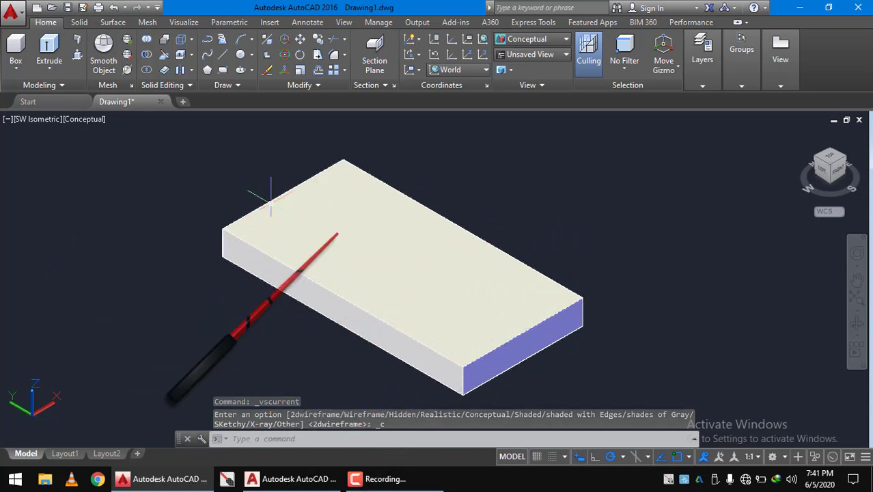
pyautogui.click(75, 119)
pyautogui.click(102, 151)
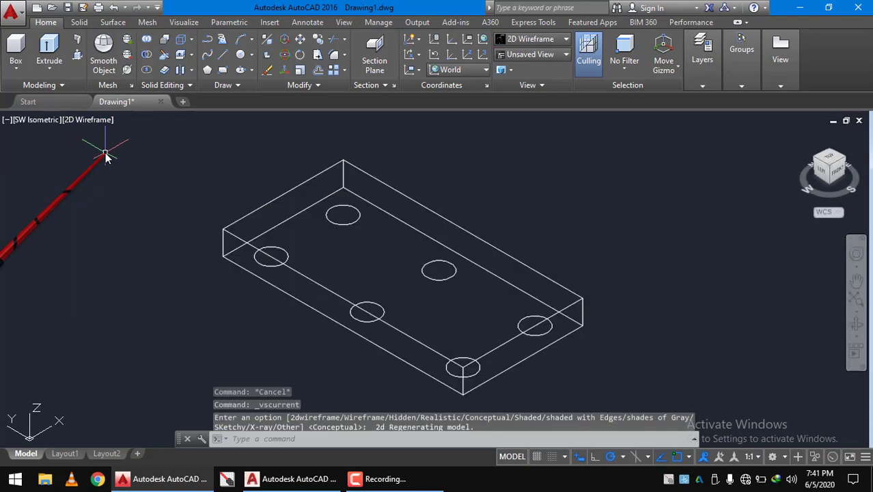
# Move all six circles up onto the plate's top face, from the front bottom corner to the corner directly above it
pyautogui.click(194, 180)
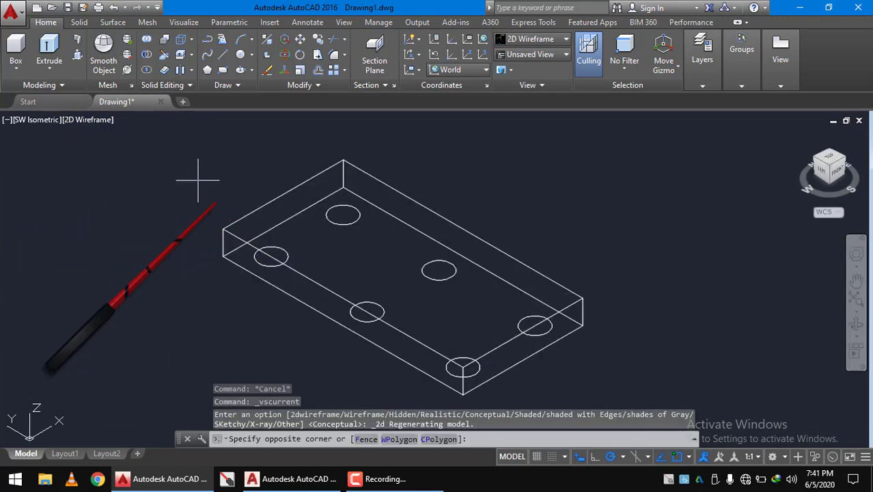
pyautogui.click(305, 315)
pyautogui.click(273, 164)
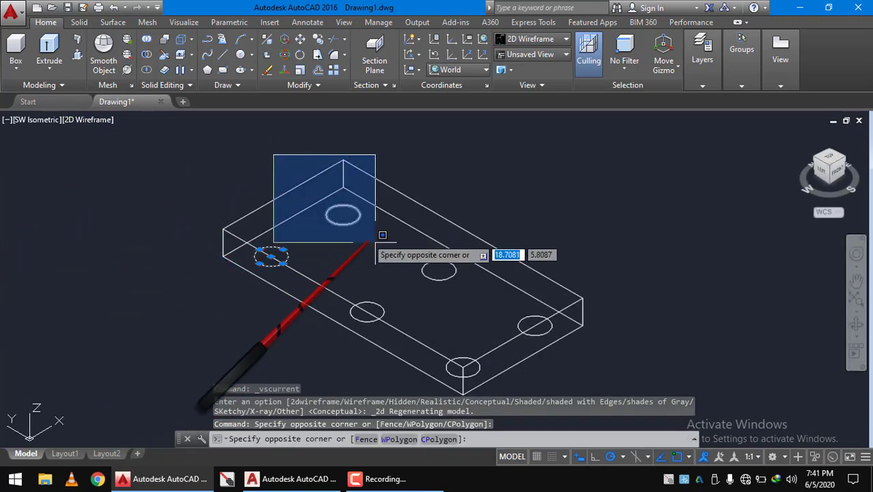
pyautogui.click(415, 268)
pyautogui.click(419, 268)
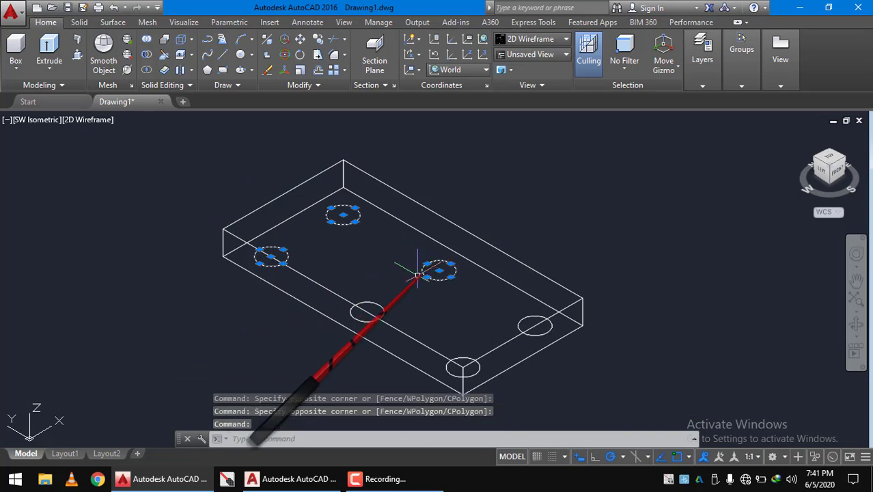
pyautogui.click(367, 319)
pyautogui.moveTo(429, 301); pyautogui.dragTo(382, 235, button='middle')
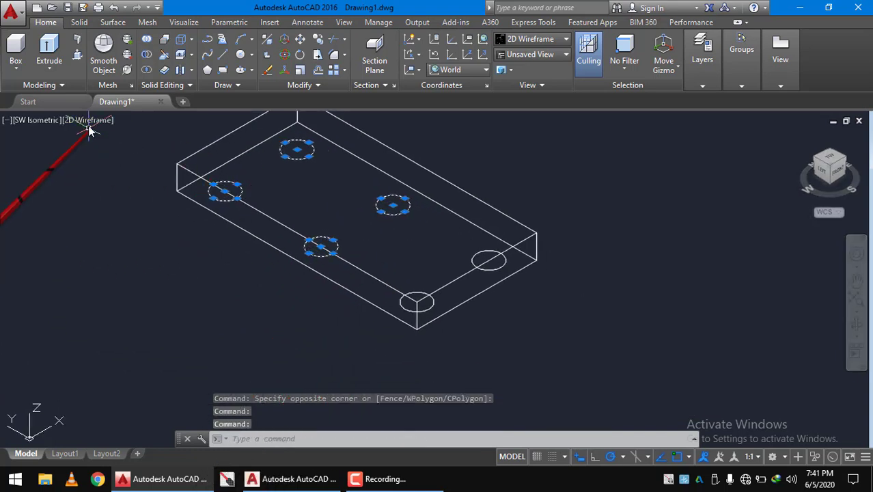
pyautogui.click(395, 250)
pyautogui.click(463, 346)
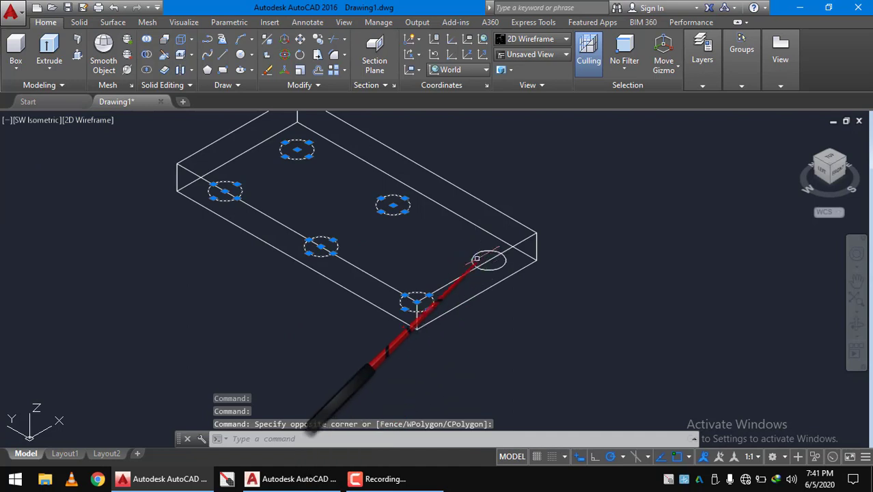
pyautogui.click(473, 253)
pyautogui.moveTo(377, 244); pyautogui.dragTo(376, 279, button='middle')
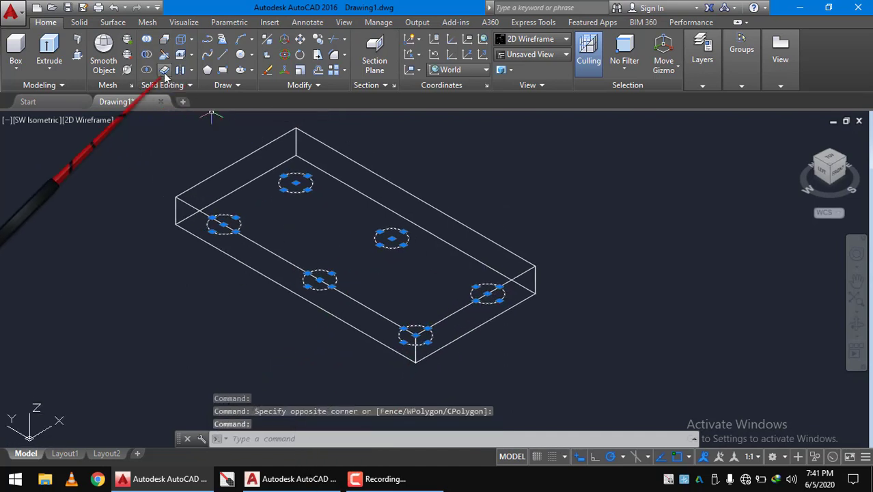
pyautogui.click(300, 39)
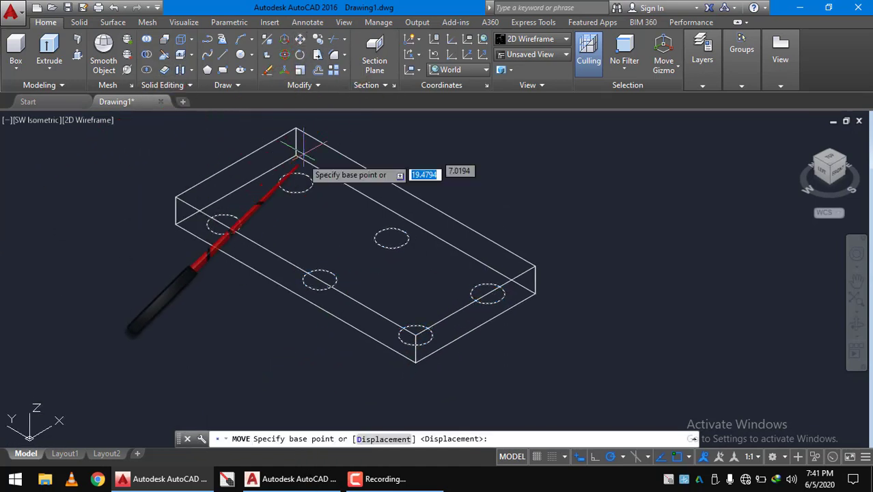
pyautogui.click(415, 360)
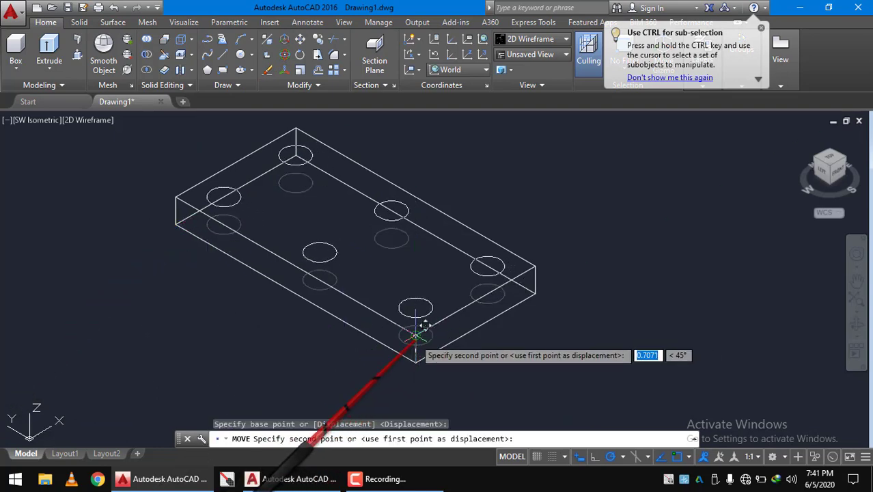
pyautogui.scroll(8, 415, 335)
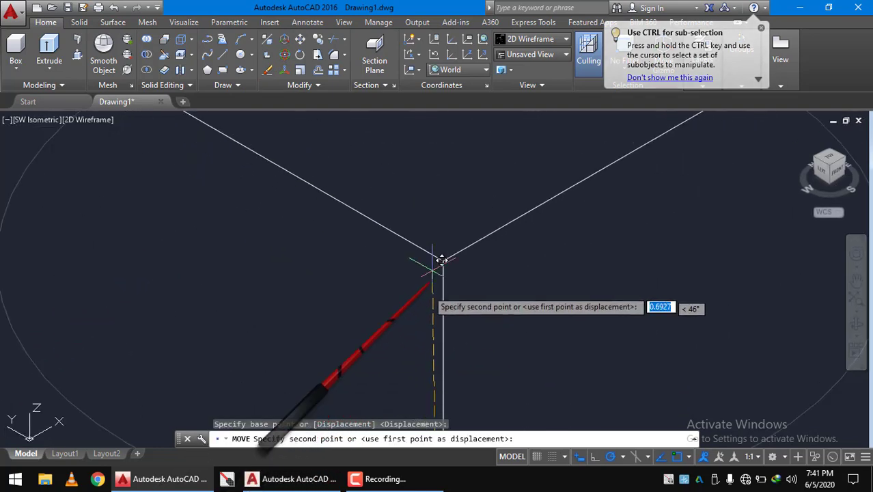
pyautogui.scroll(-8, 444, 260)
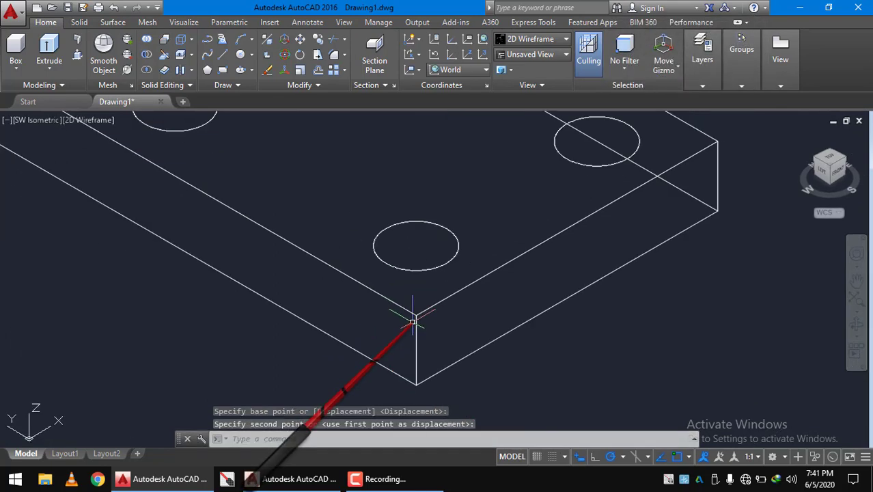
pyautogui.scroll(3, 396, 306)
pyautogui.click(341, 292)
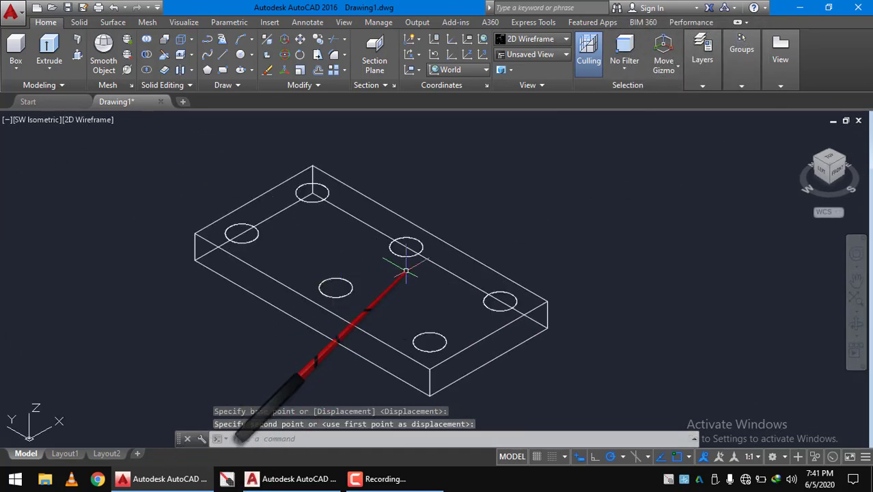
# Check the circles on the plate's top face in the Conceptual visual style and restore 2D Wireframe
pyautogui.click(91, 120)
pyautogui.click(130, 166)
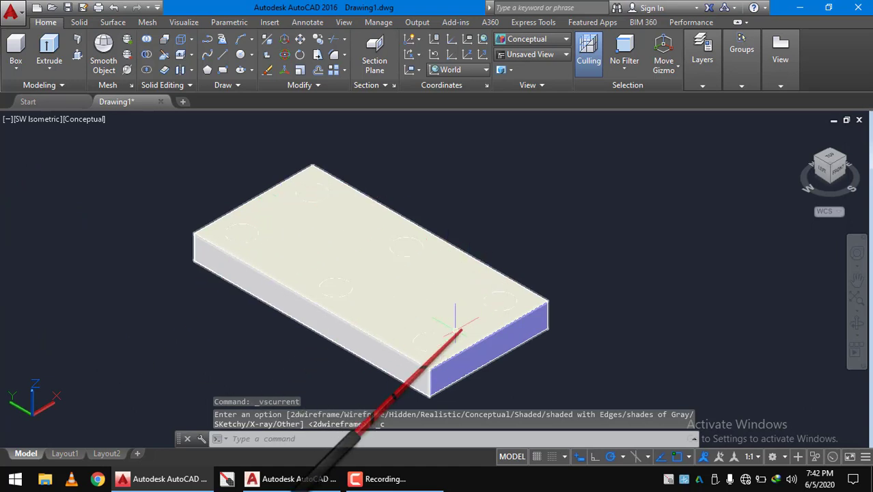
pyautogui.click(115, 154)
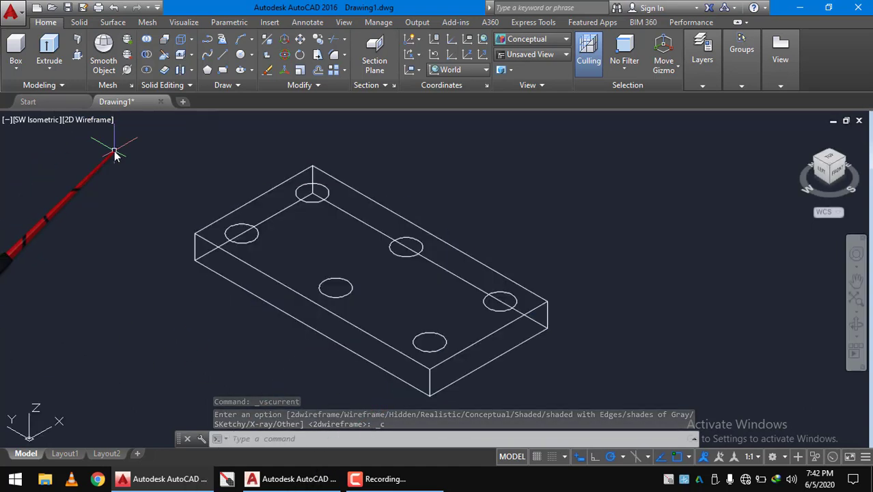
# Extrude all six circles on the plate's top face upward into cylinders 3 high
pyautogui.click(49, 69)
pyautogui.click(63, 88)
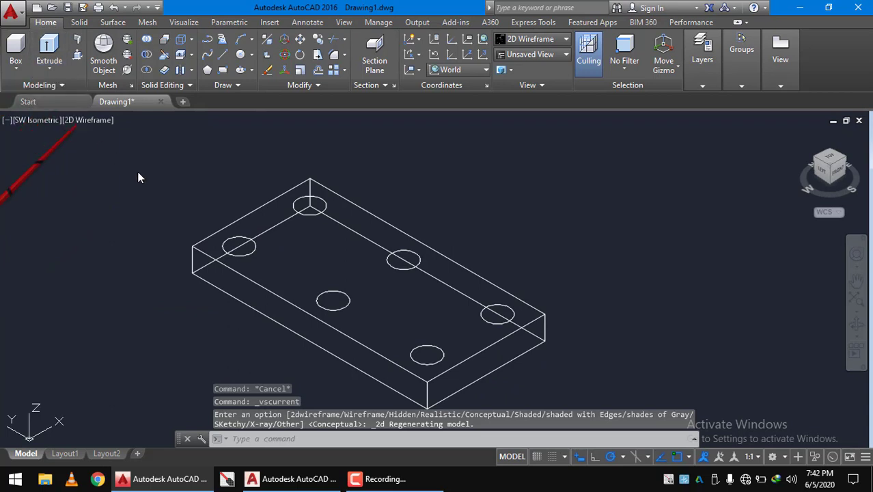
pyautogui.click(239, 250)
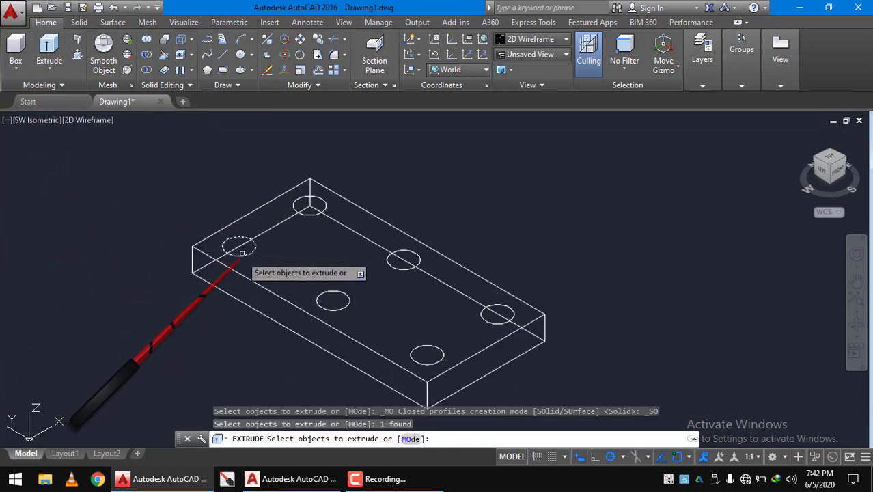
pyautogui.click(233, 158)
pyautogui.click(387, 245)
pyautogui.click(377, 172)
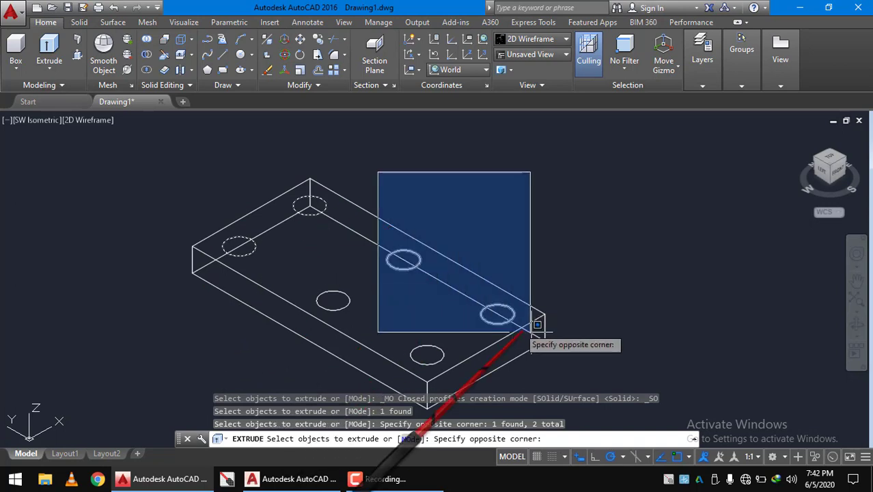
pyautogui.click(539, 329)
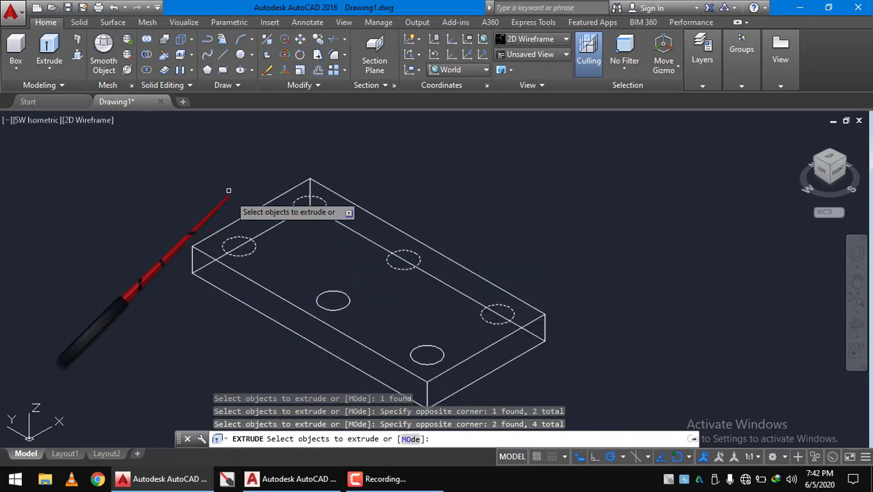
pyautogui.click(226, 185)
pyautogui.click(462, 380)
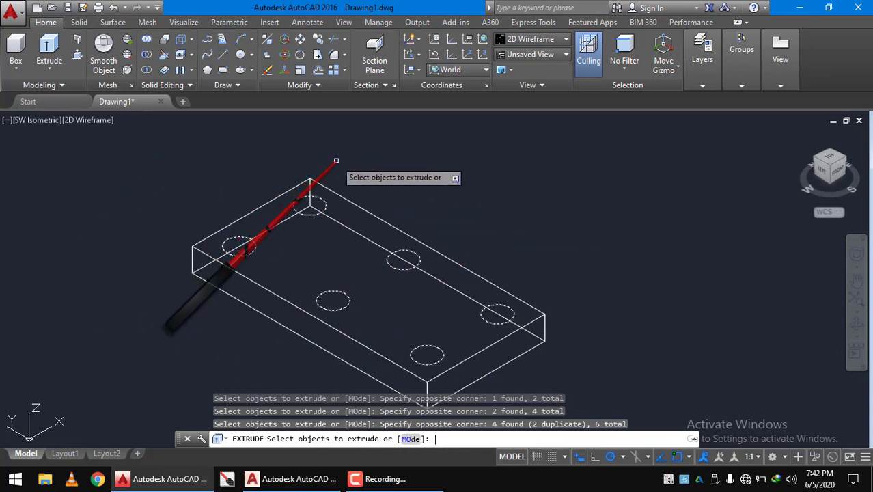
pyautogui.press('Return')
pyautogui.scroll(-3, 446, 164)
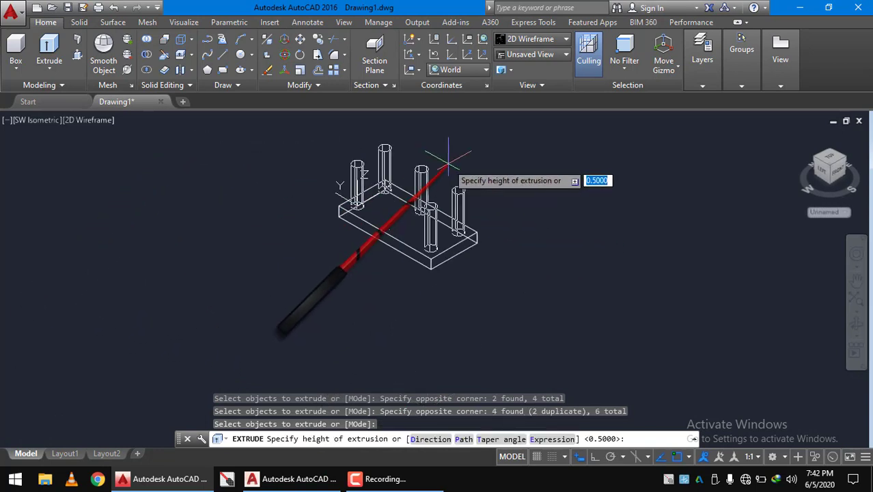
pyautogui.moveTo(447, 164); pyautogui.dragTo(407, 179, button='middle')
pyautogui.scroll(2, 410, 244)
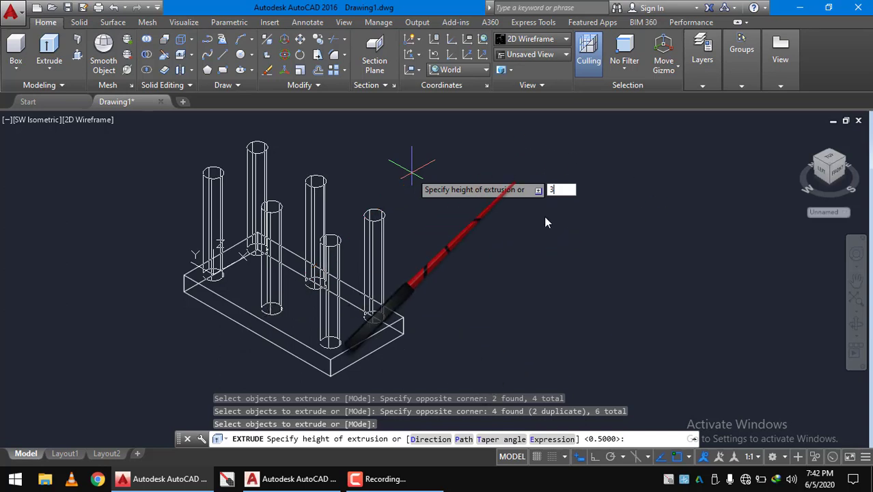
pyautogui.press('Return')
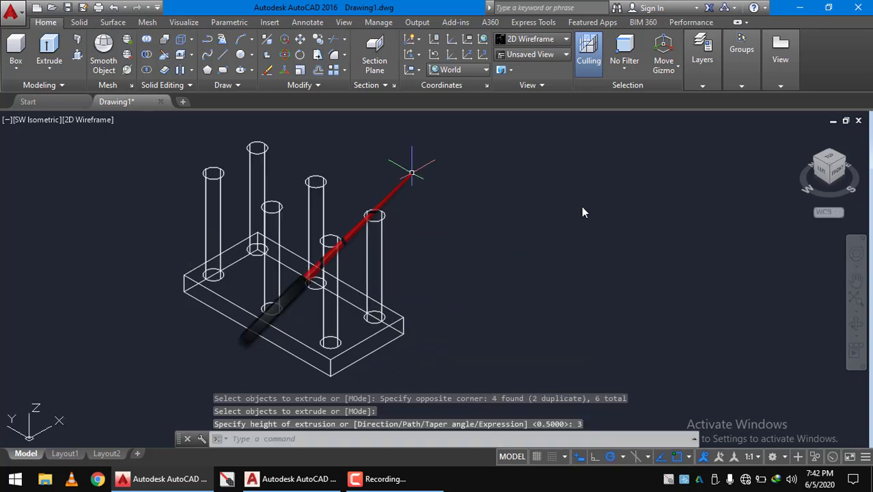
pyautogui.moveTo(524, 202); pyautogui.dragTo(592, 203, button='middle')
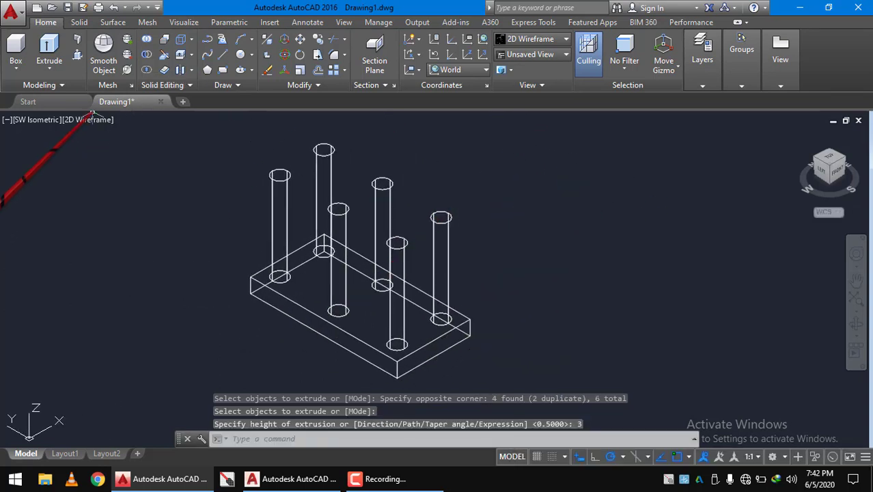
# Display the plate with its six cylinders in the Conceptual visual style
pyautogui.click(86, 120)
pyautogui.click(130, 166)
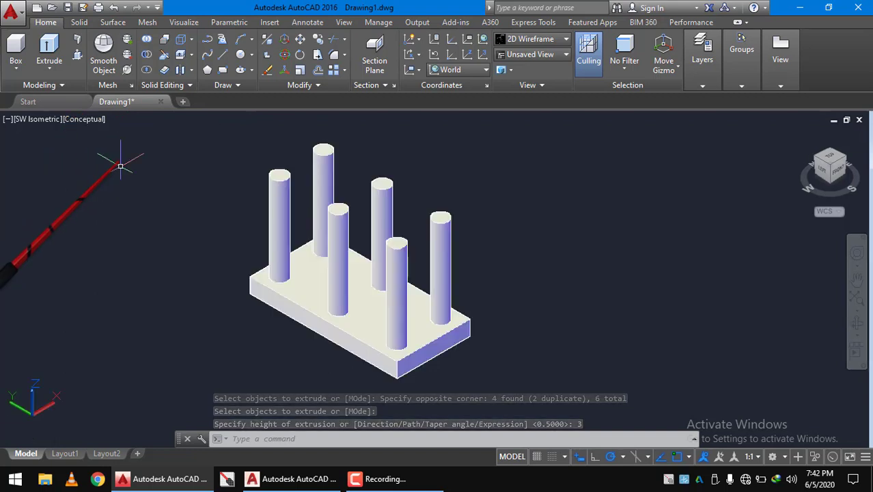
pyautogui.moveTo(395, 262)
pyautogui.mouseDown(button='middle')
pyautogui.moveTo(376, 306)
pyautogui.moveTo(449, 282)
pyautogui.mouseUp(button='middle')
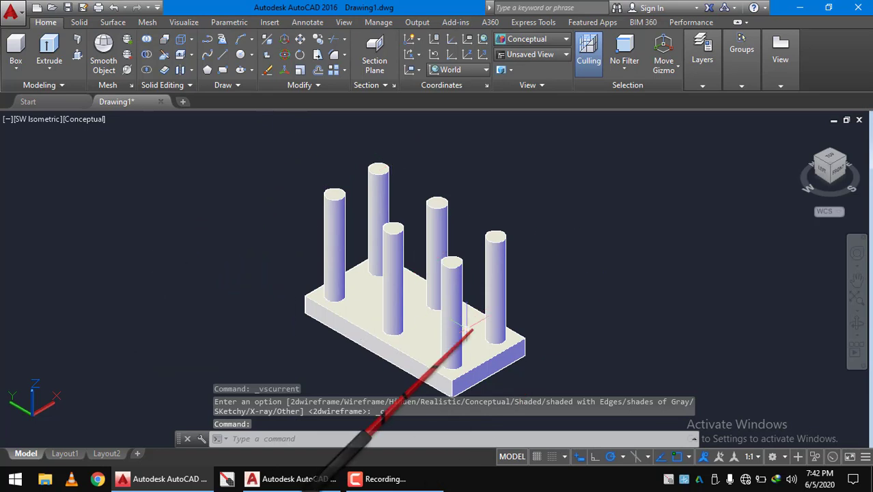
# Copy the plate 3.5 straight up onto the tops of the cylinders and erase the stray plate copy beside the model
pyautogui.moveTo(401, 328); pyautogui.dragTo(340, 326, button='middle')
pyautogui.click(316, 304)
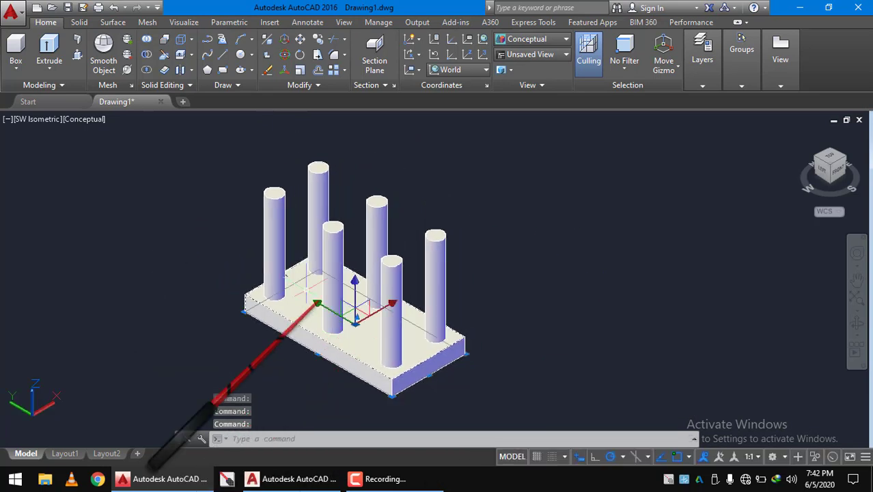
pyautogui.click(318, 39)
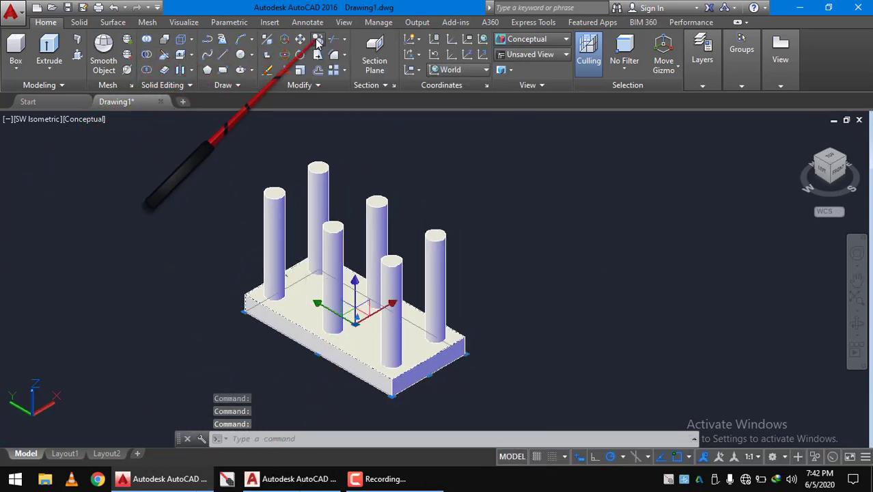
pyautogui.click(464, 354)
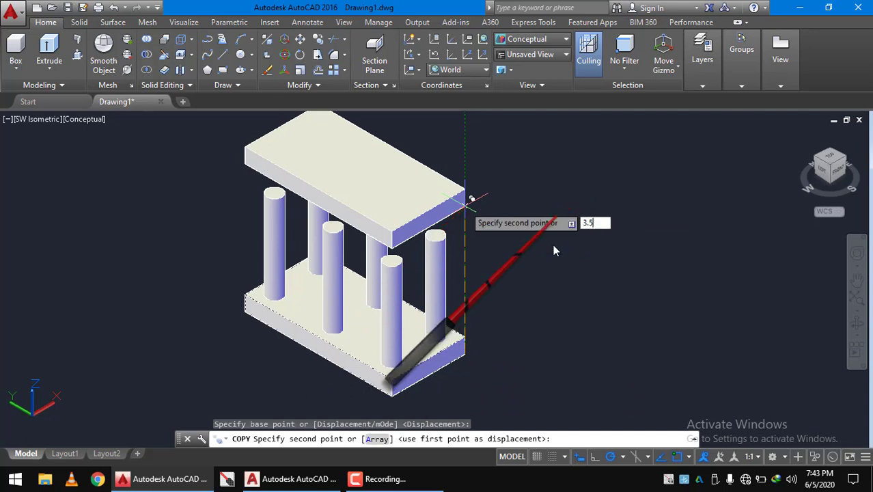
pyautogui.press('Return')
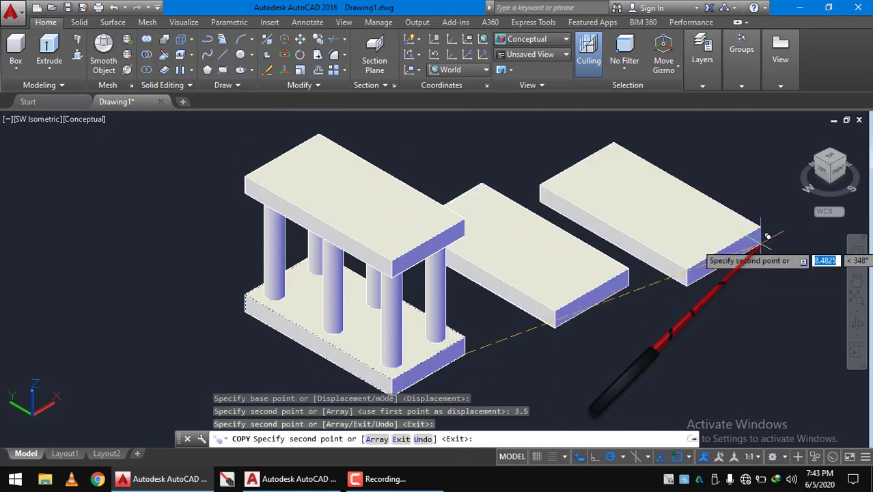
pyautogui.press('Return')
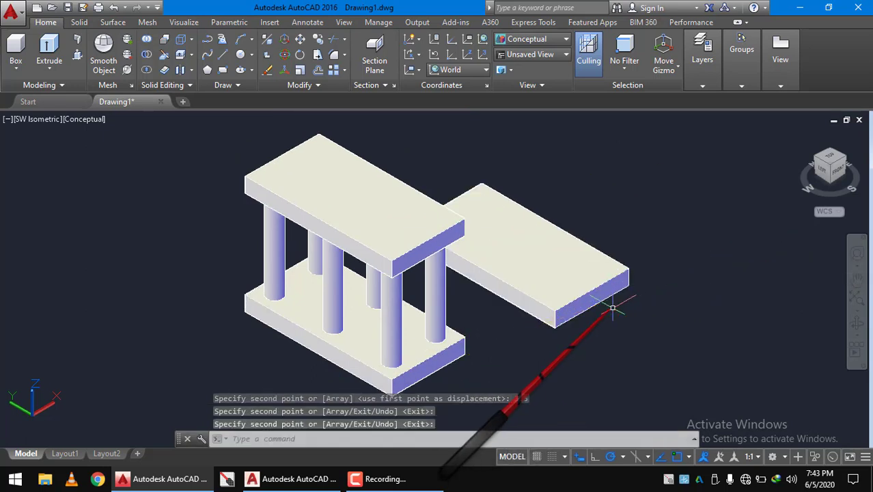
pyautogui.click(594, 288)
pyautogui.press('Delete')
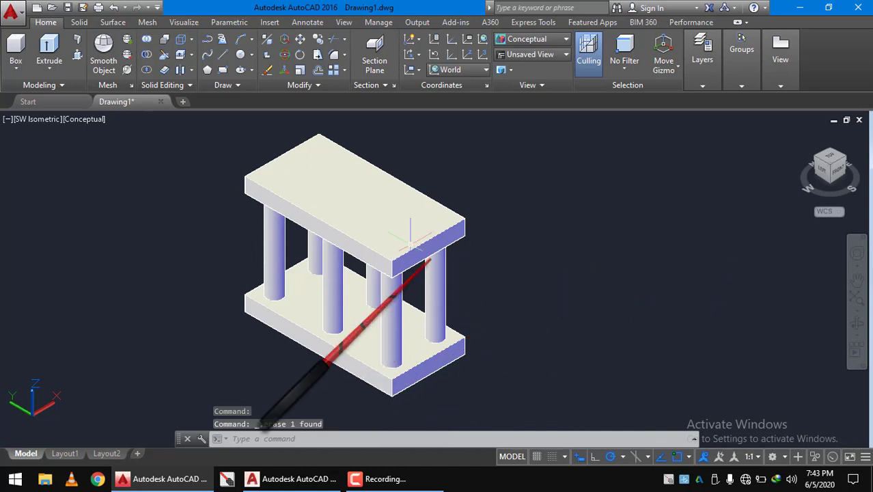
# Copy all six cylinders onto the upper plate, from the lower plate's front bottom corner to the upper plate's front bottom corner
pyautogui.moveTo(409, 188); pyautogui.dragTo(348, 198, button='middle')
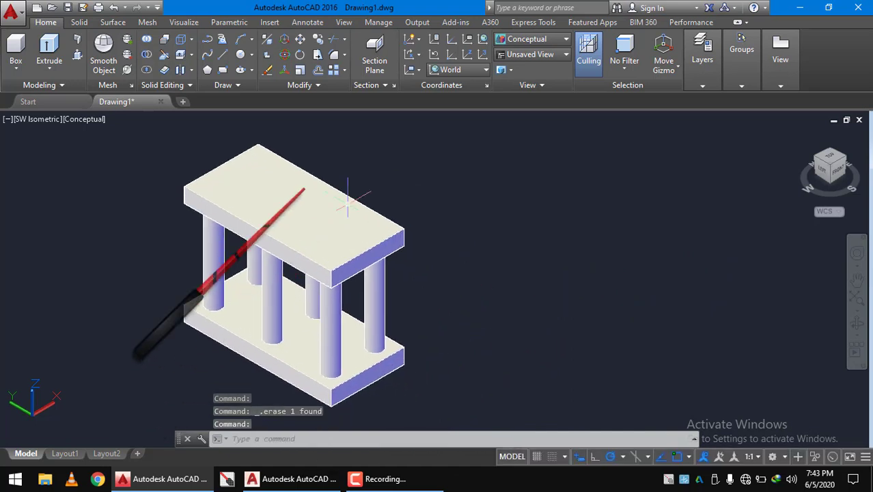
pyautogui.click(335, 336)
pyautogui.click(272, 328)
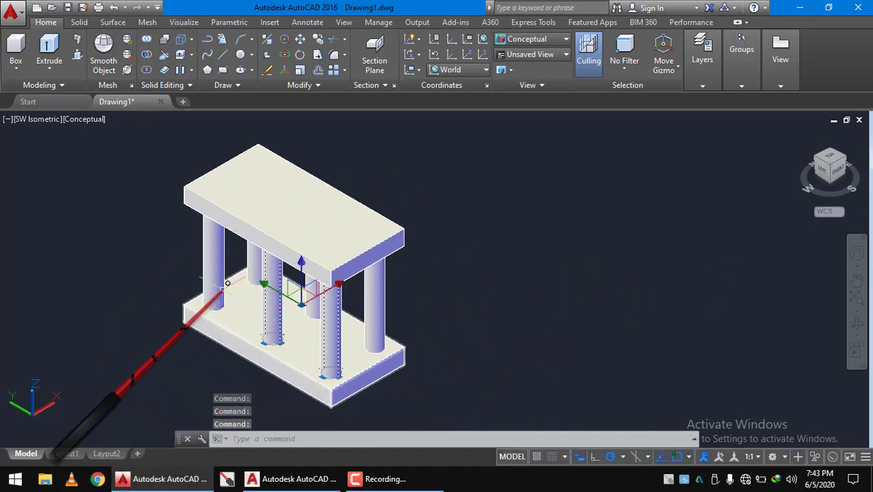
pyautogui.click(215, 287)
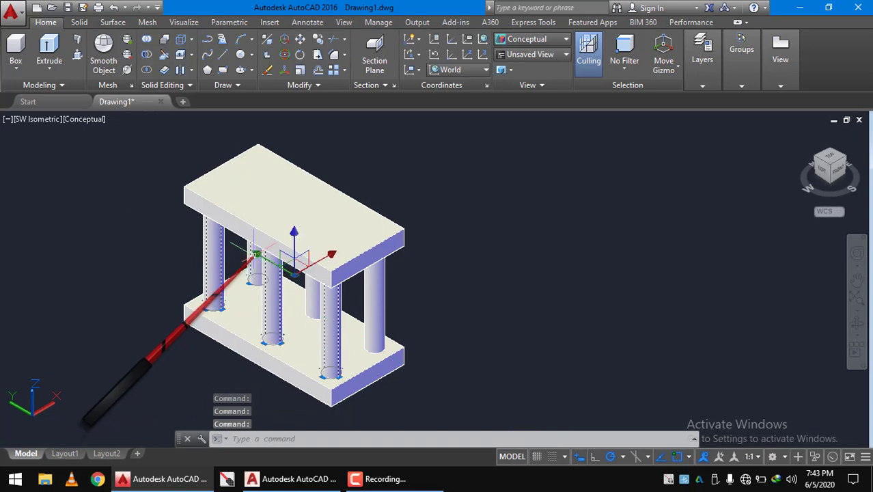
pyautogui.click(313, 295)
pyautogui.click(376, 302)
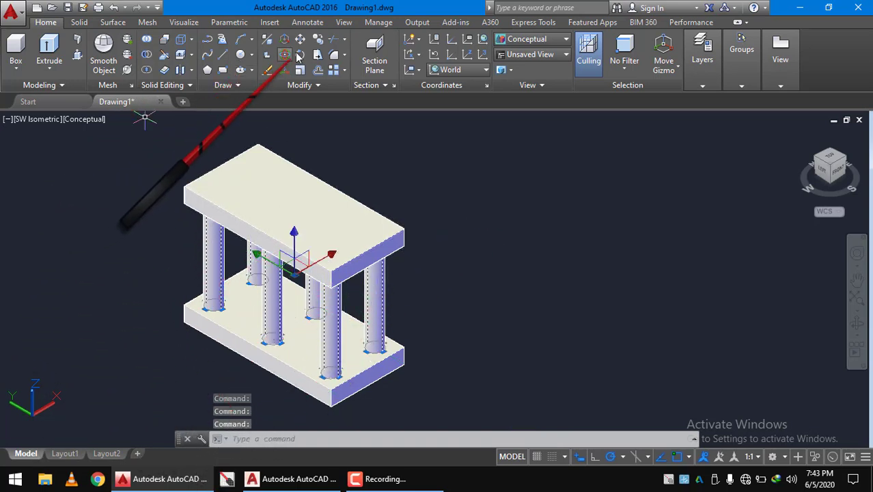
pyautogui.click(318, 41)
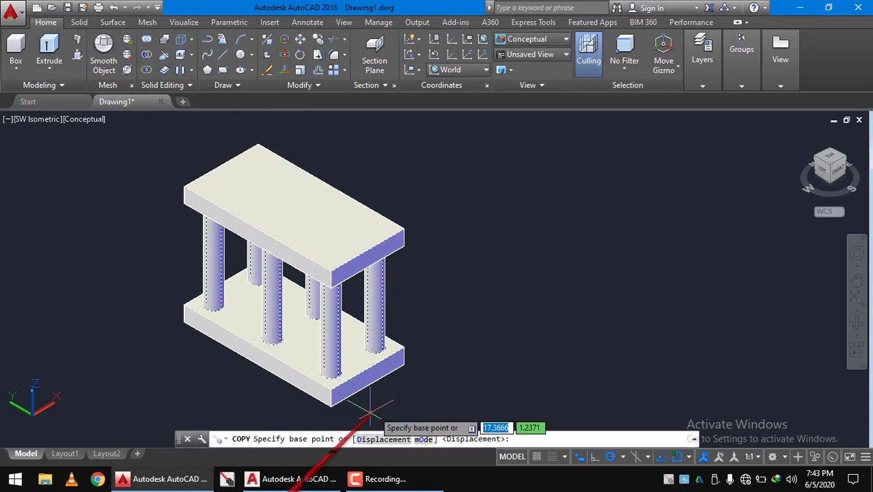
pyautogui.click(330, 408)
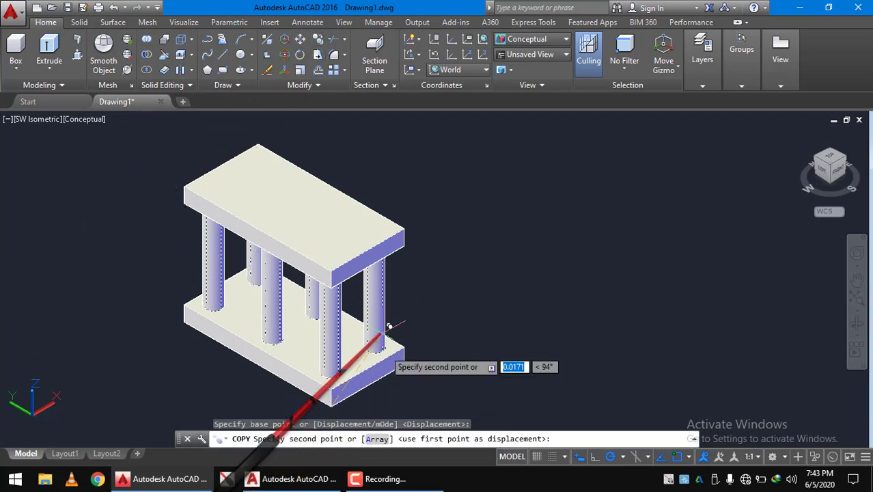
pyautogui.click(337, 281)
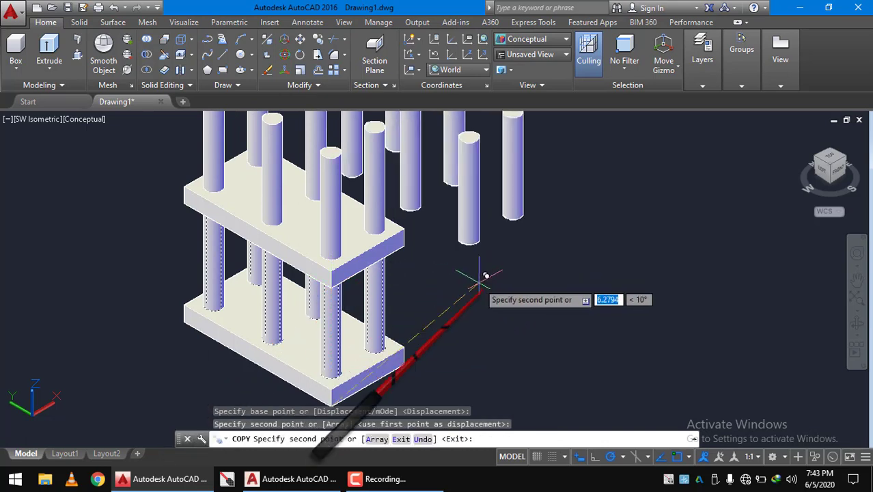
pyautogui.press('Escape')
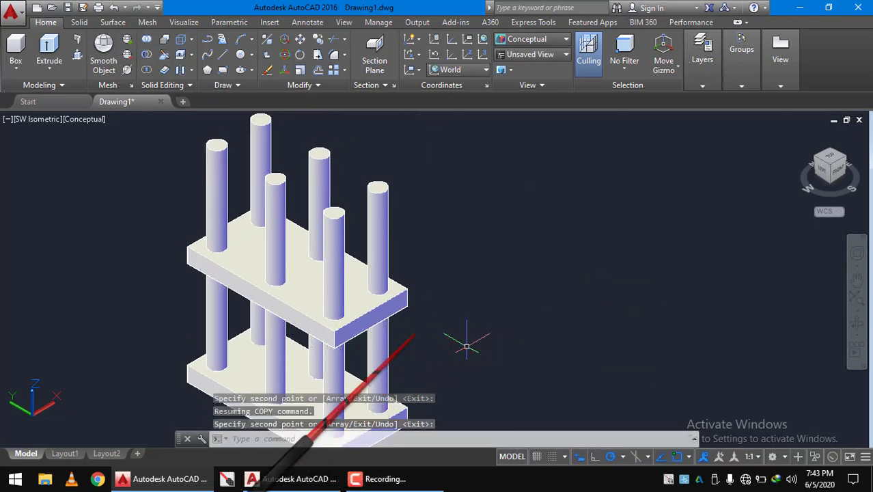
pyautogui.press('Return')
pyautogui.press('Escape')
# Try to copy the upper plate from its front corner and erase the misplaced plate copy between the two levels
pyautogui.click(363, 316)
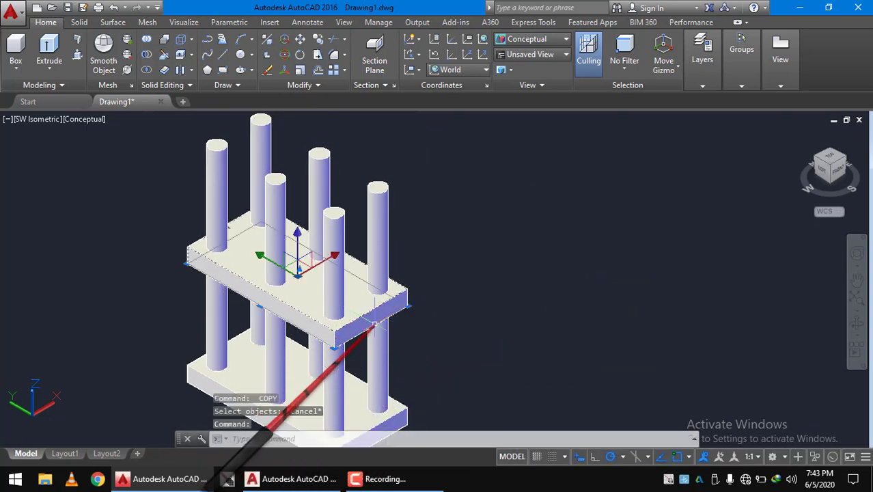
pyautogui.click(258, 209)
pyautogui.click(194, 148)
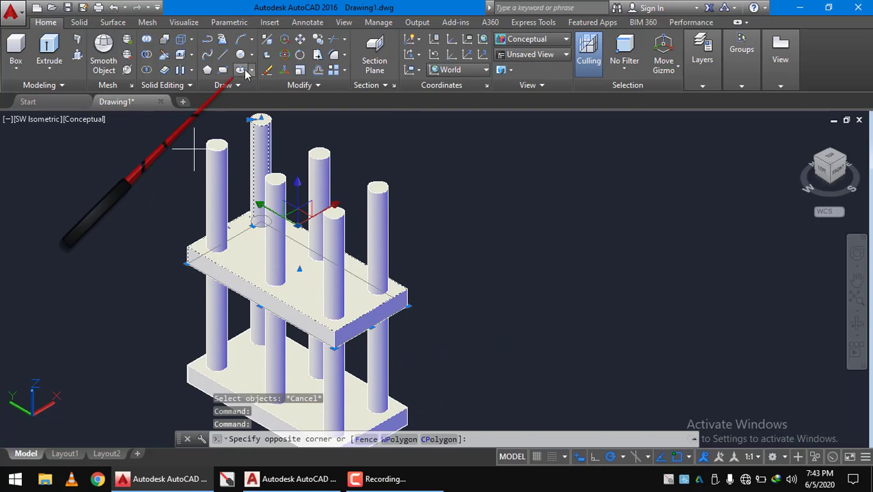
pyautogui.click(318, 40)
pyautogui.click(337, 303)
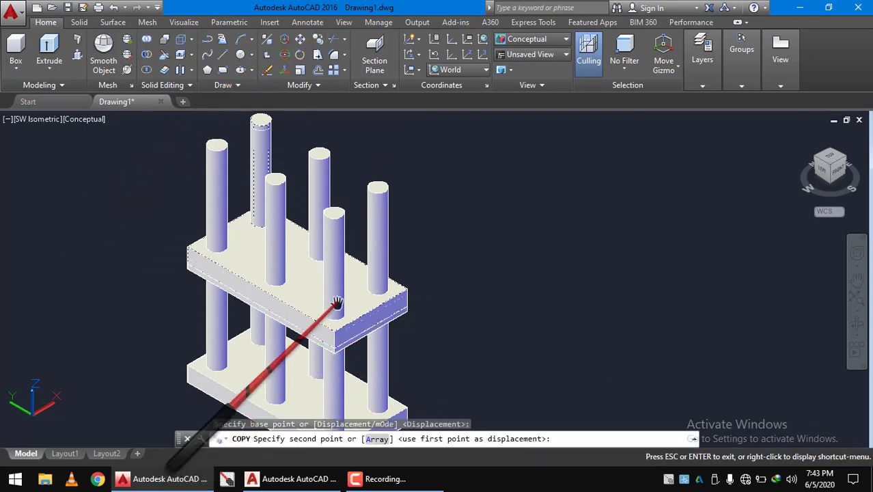
pyautogui.moveTo(336, 303); pyautogui.dragTo(337, 244, button='middle')
pyautogui.click(336, 305)
pyautogui.click(290, 364)
pyautogui.click(338, 390)
pyautogui.press('Escape')
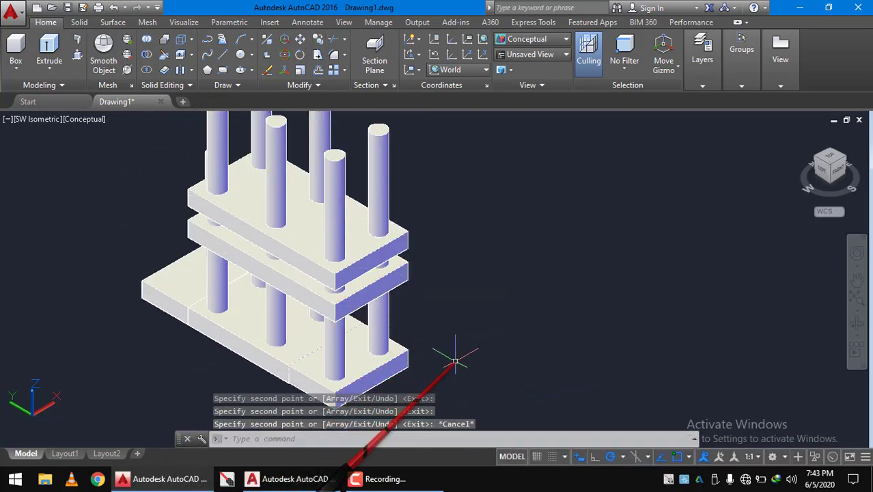
pyautogui.press('Delete')
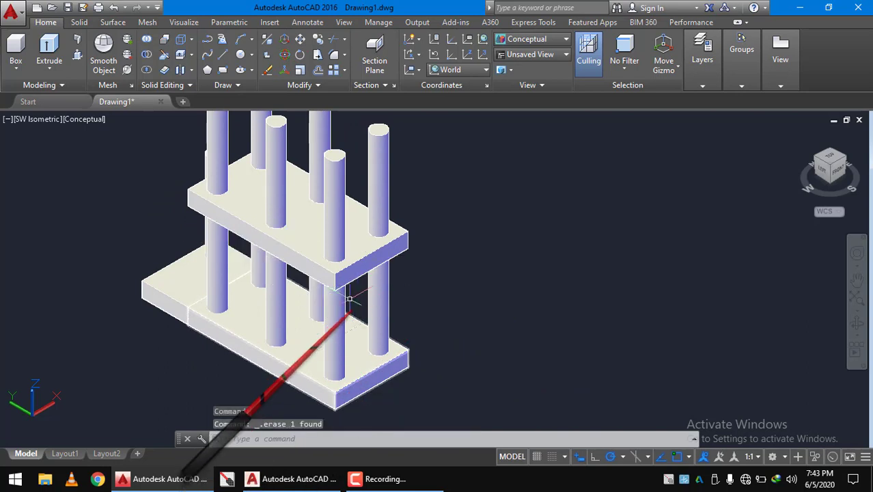
# Copy the upper plate onto the second row of cylinders, from the base plate's front bottom corner to the upper plate's front bottom corner
pyautogui.click(353, 267)
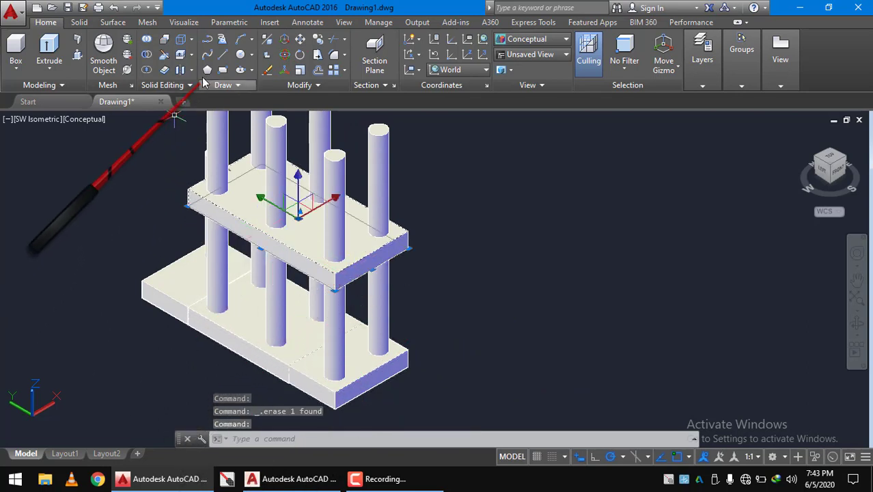
pyautogui.click(318, 38)
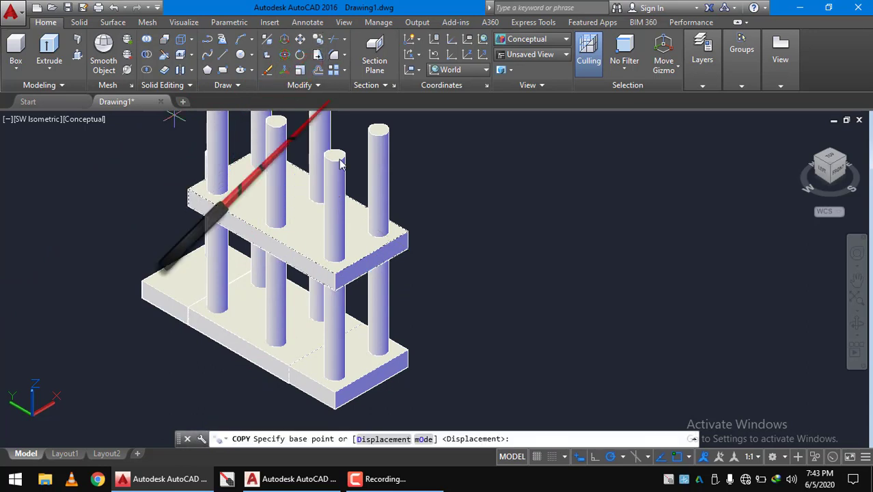
pyautogui.click(334, 410)
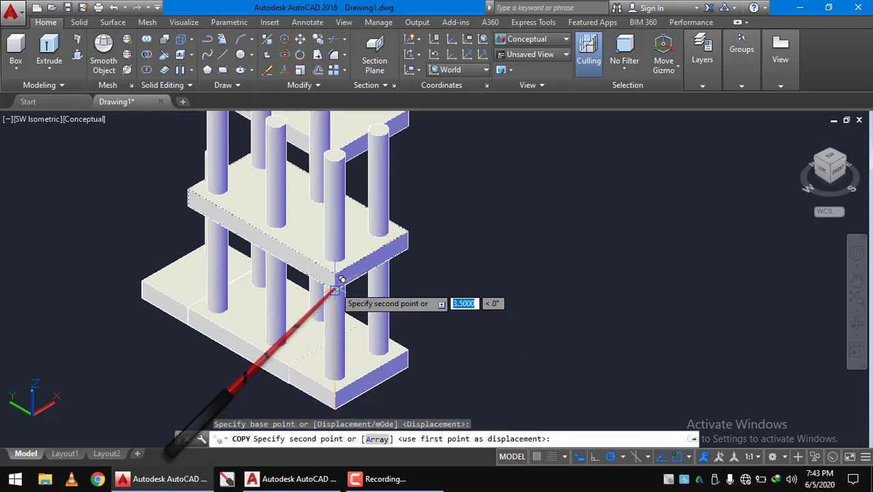
pyautogui.click(335, 289)
pyautogui.scroll(-4, 371, 288)
pyautogui.moveTo(430, 292); pyautogui.dragTo(478, 306, button='middle')
pyautogui.press('Return')
pyautogui.scroll(2, 446, 313)
pyautogui.scroll(2, 400, 292)
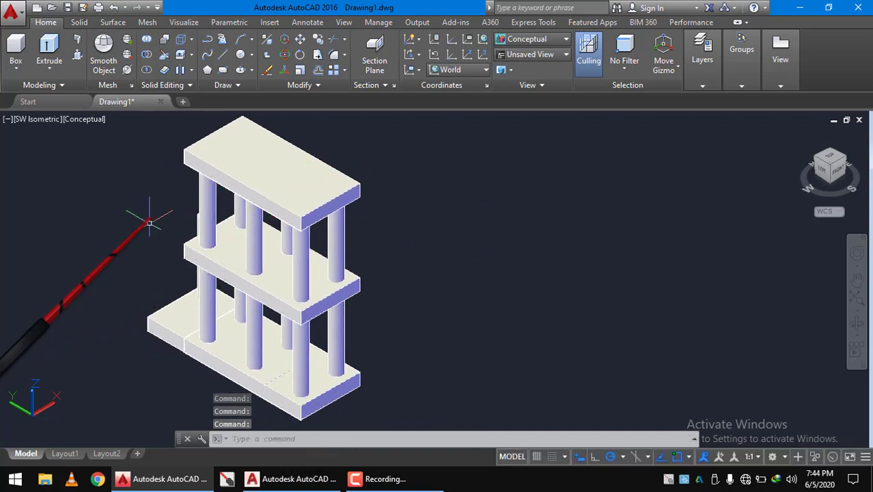
# Erase the stray plate and cylinder copies left around the back of the model and inspect it from other angles
pyautogui.press('Delete')
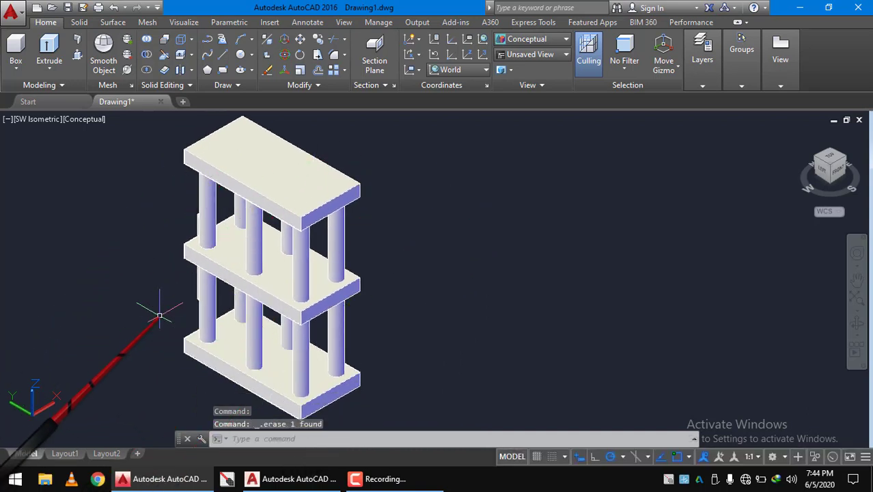
pyautogui.moveTo(430, 316); pyautogui.dragTo(465, 320, button='middle')
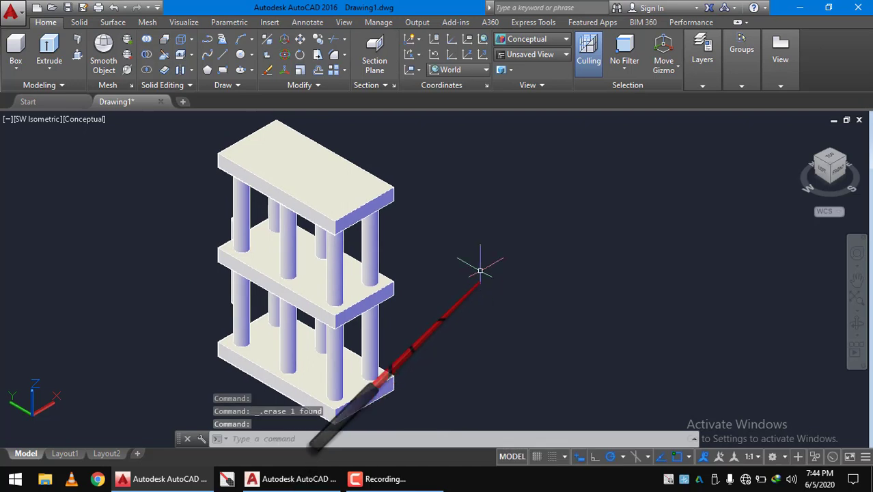
pyautogui.keyDown('shift'); pyautogui.moveTo(267, 336); pyautogui.dragTo(194, 322, button='middle'); pyautogui.keyUp('shift')
pyautogui.click(196, 307)
pyautogui.press('Delete')
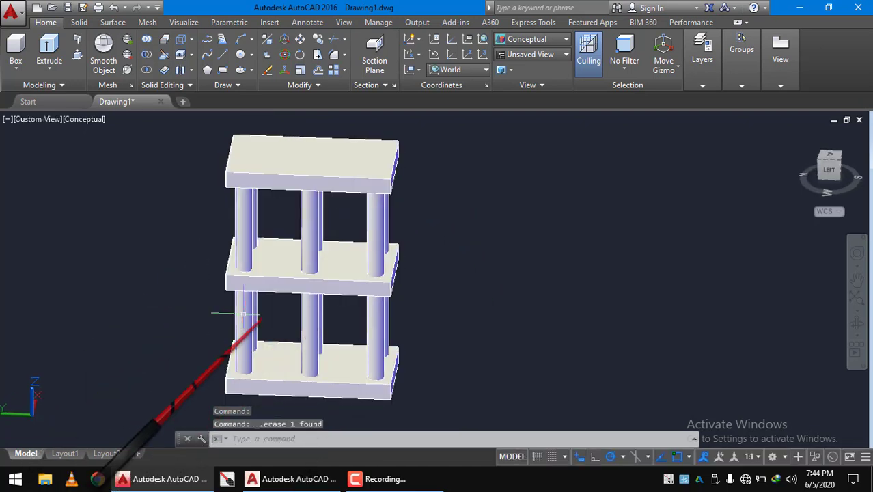
pyautogui.moveTo(441, 350)
pyautogui.keyDown('shift'); pyautogui.mouseDown(button='middle')
pyautogui.moveTo(444, 356)
pyautogui.moveTo(386, 352)
pyautogui.moveTo(400, 338)
pyautogui.moveTo(420, 338)
pyautogui.mouseUp(button='middle'); pyautogui.keyUp('shift')
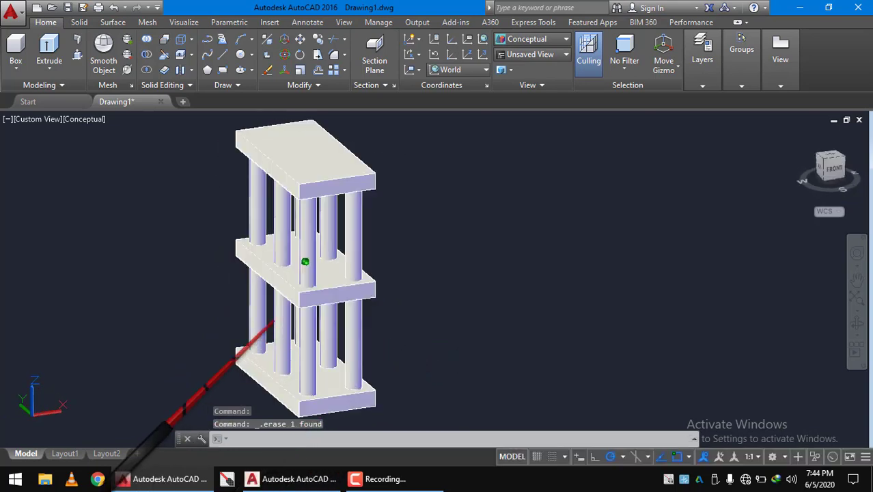
pyautogui.scroll(-2, 267, 320)
pyautogui.moveTo(218, 291); pyautogui.dragTo(279, 327, button='middle')
pyautogui.moveTo(330, 302); pyautogui.dragTo(276, 238, button='middle')
pyautogui.scroll(2, 286, 251)
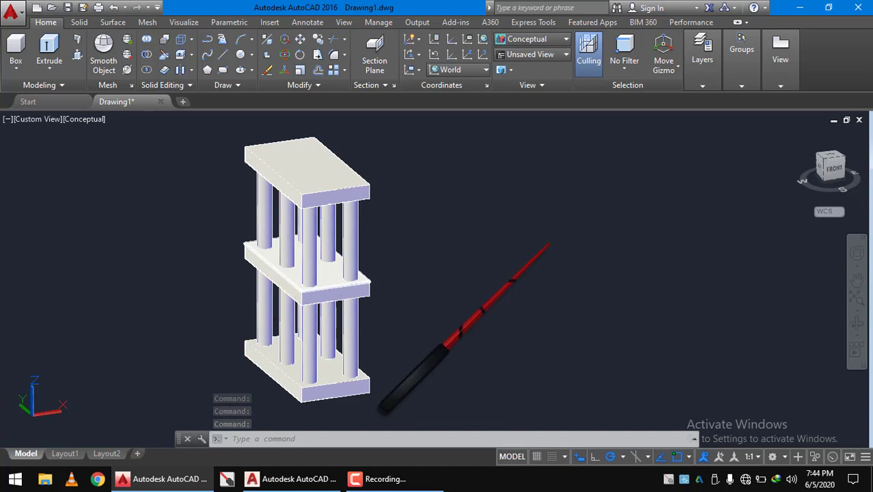
# Save the drawing to the Desktop as "3d Modeling" in AutoCAD 2013 Drawing format
pyautogui.hotkey('ctrl', 's')
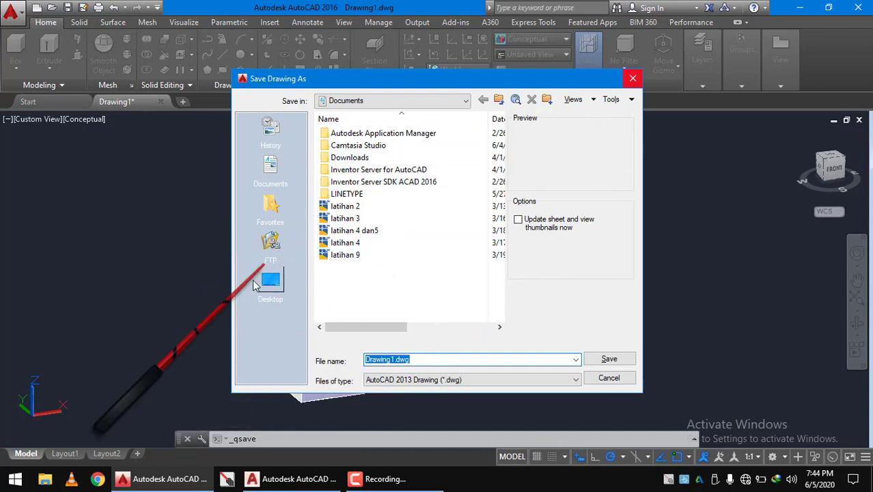
pyautogui.click(268, 289)
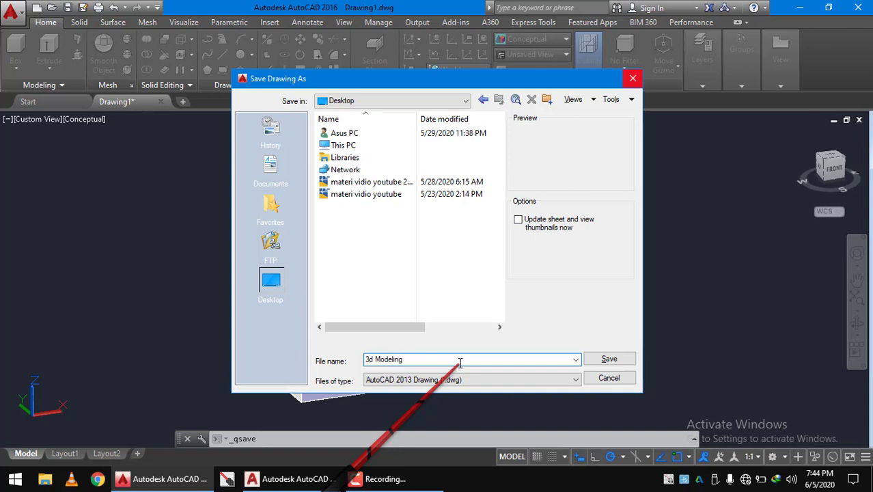
pyautogui.click(609, 360)
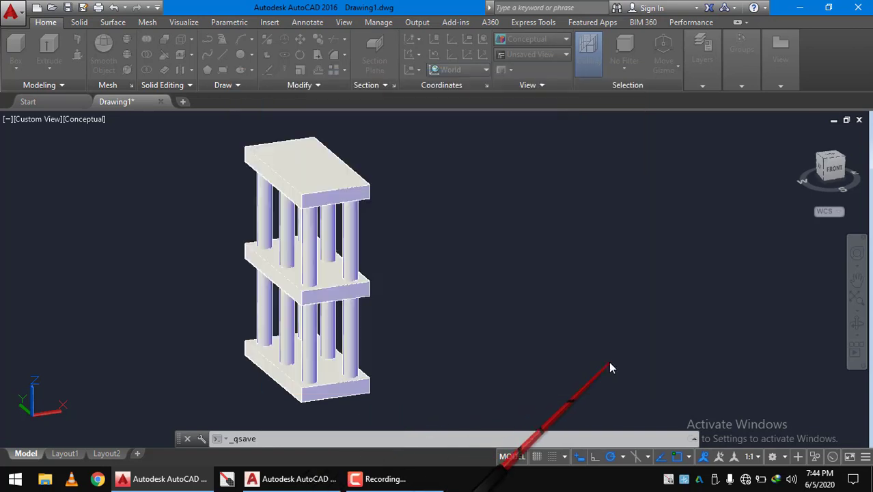